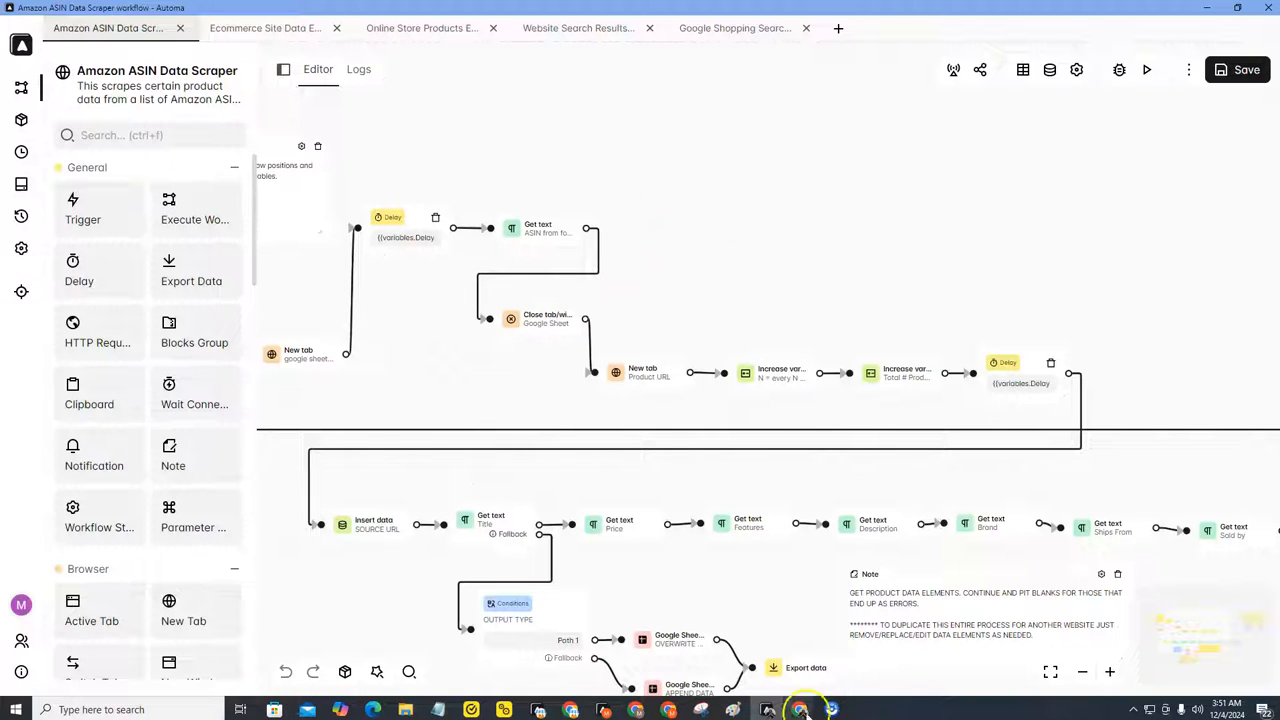
Step: Review the supplier product titles and the Find Amazon Products menu in the Amazon Matcher spreadsheet
{"action": "mouse_move", "coordinate": [800, 703]}
{"action": "left_click", "coordinate": [820, 680]}
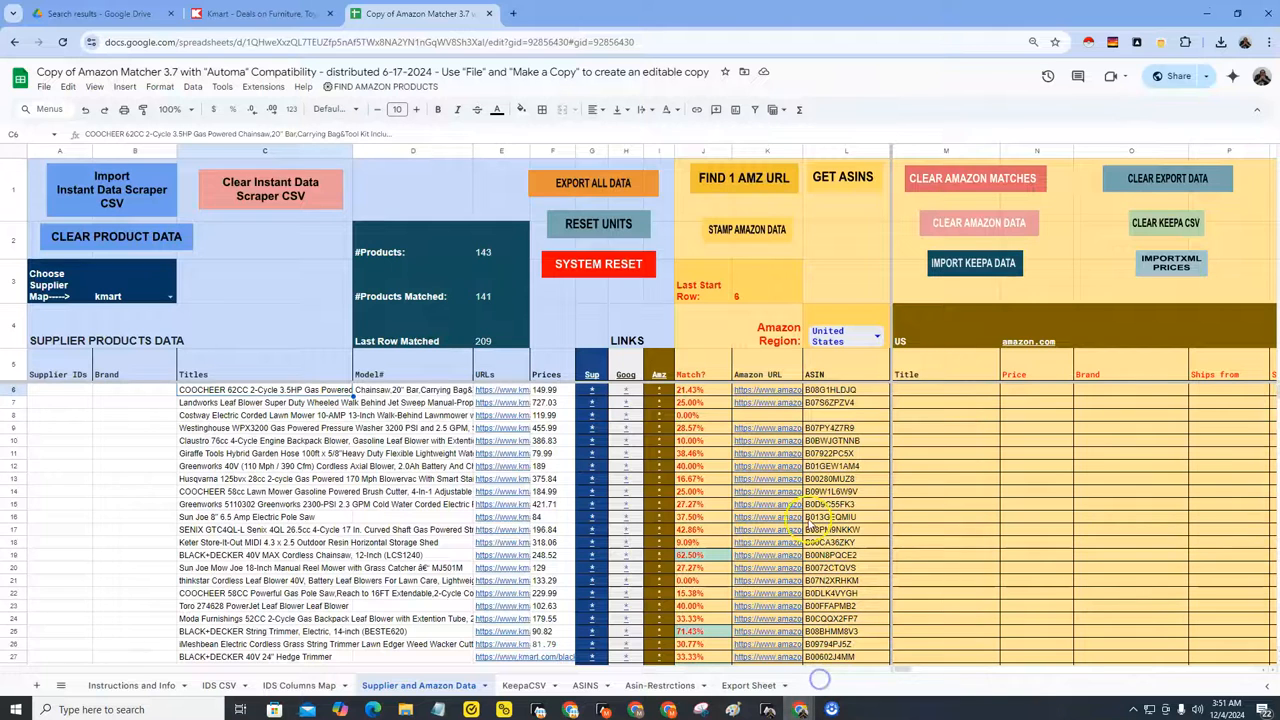
{"action": "left_click_drag", "start_coordinate": [912, 398], "coordinate": [944, 392]}
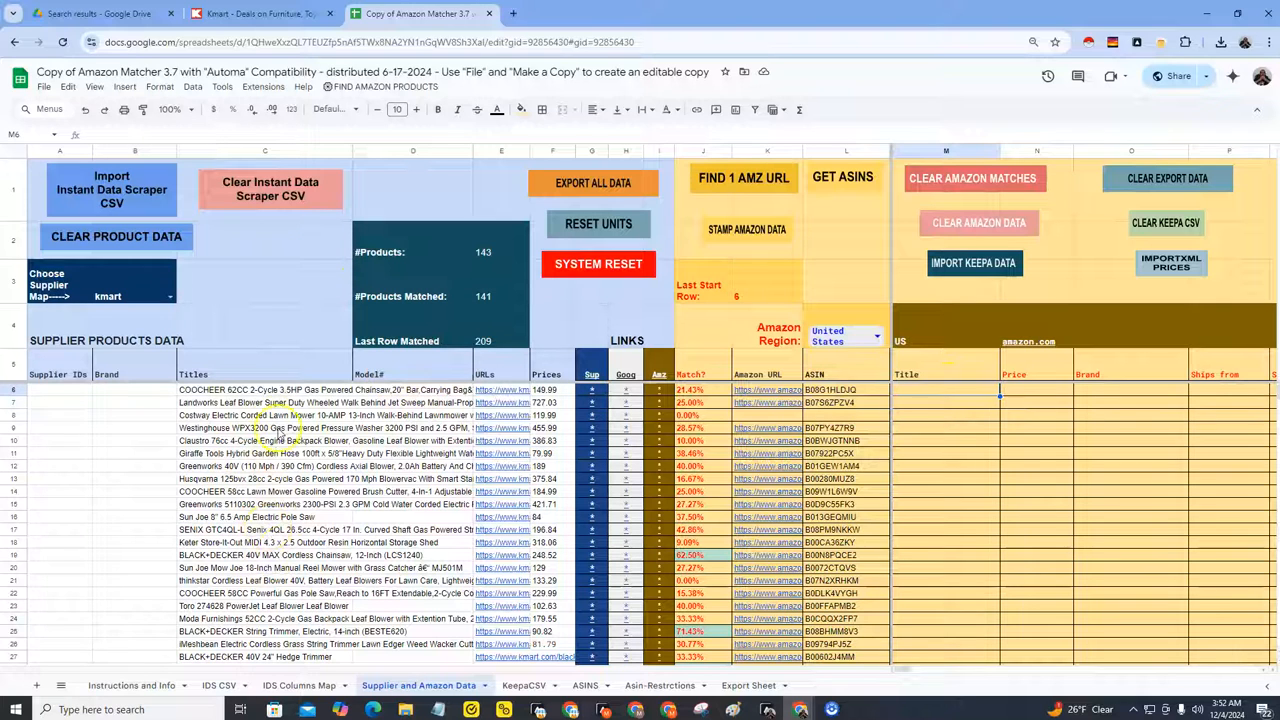
{"action": "left_click_drag", "start_coordinate": [235, 390], "coordinate": [240, 634]}
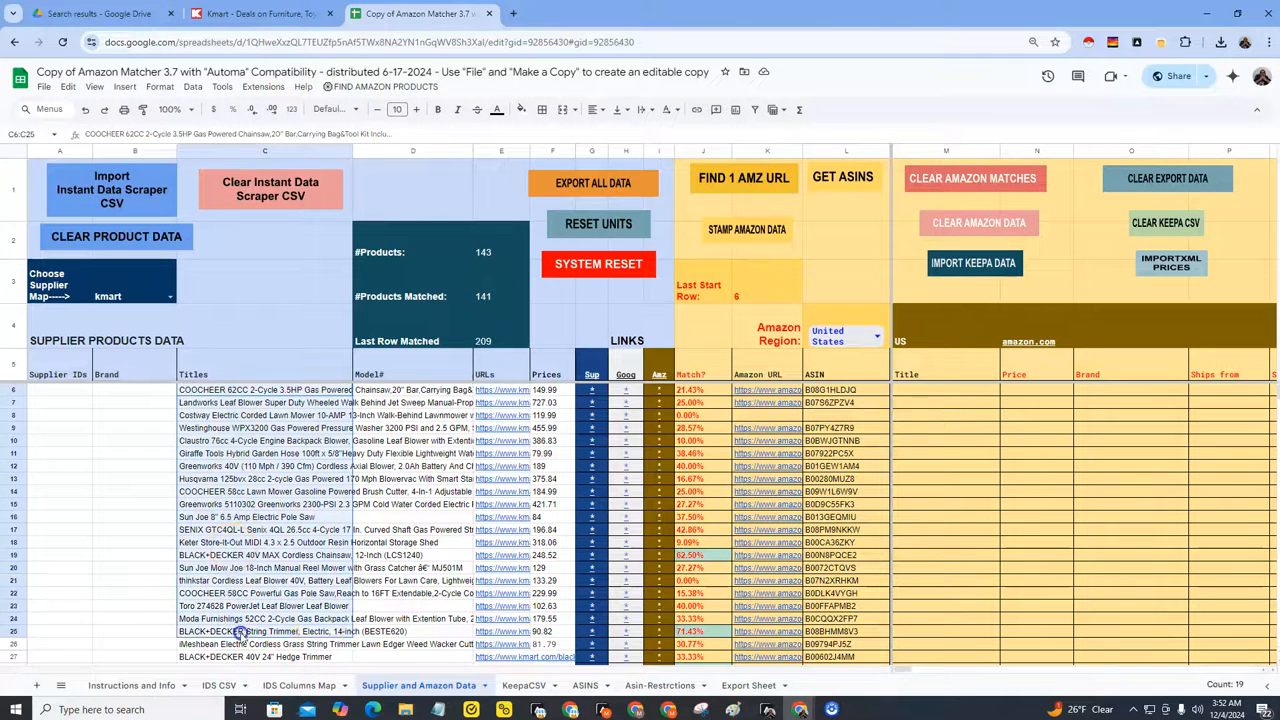
{"action": "left_click_drag", "start_coordinate": [334, 634], "coordinate": [360, 629]}
{"action": "key", "text": "ctrl+shift+Tab"}
{"action": "key", "text": "ctrl+Tab"}
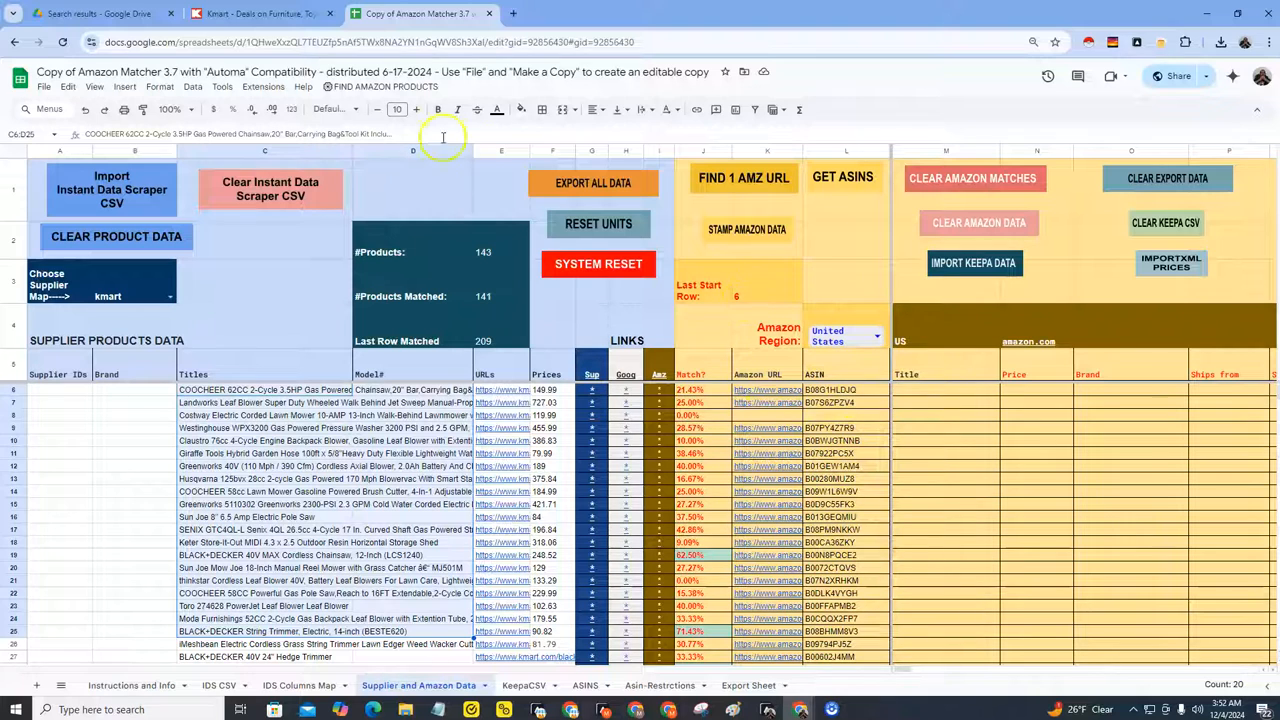
{"action": "left_click", "coordinate": [360, 87]}
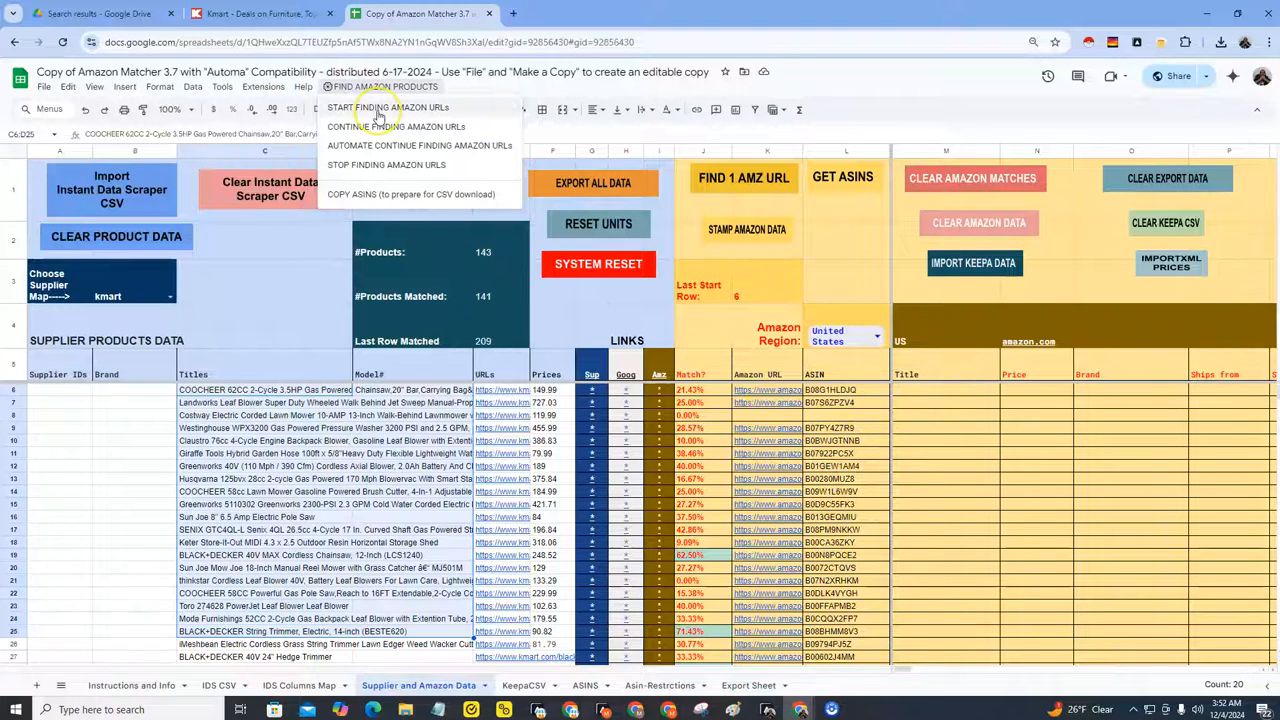
{"action": "left_click", "coordinate": [919, 393]}
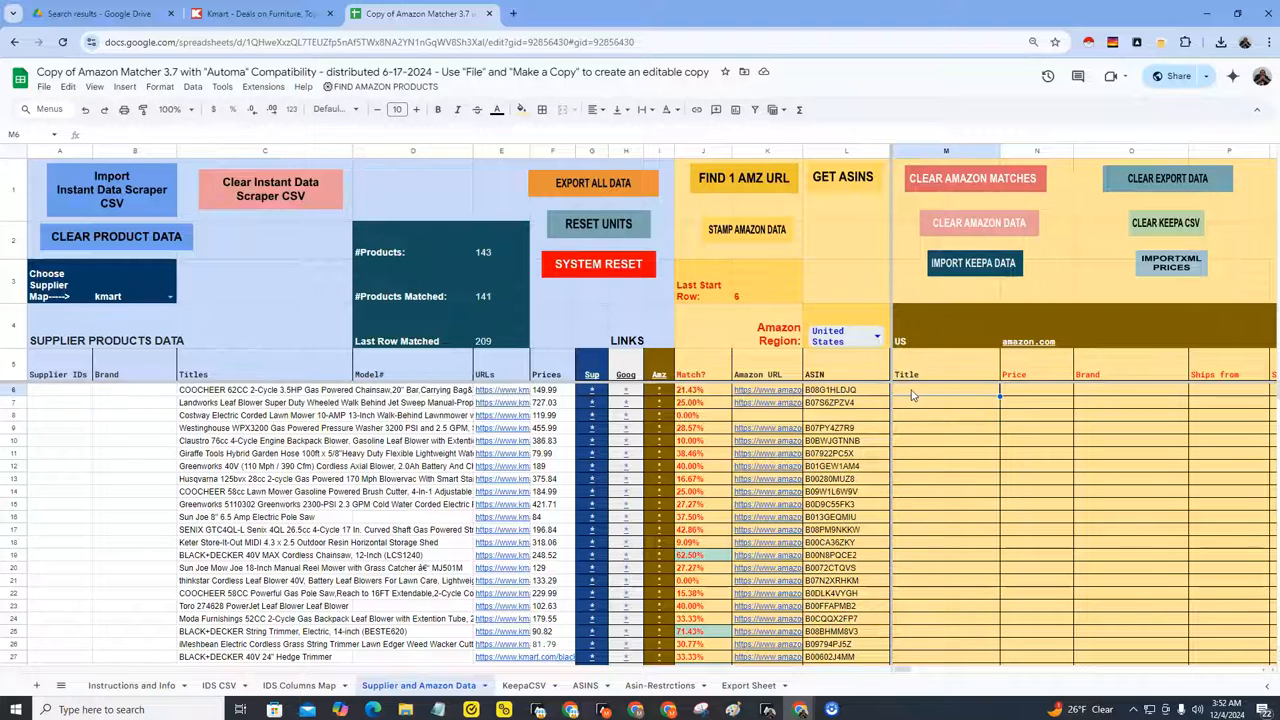
Step: Open the Automa dashboard and import the workflow file Amazon Matcher 3.7 - ASIN Data Scraper.automa (2) from Downloads
{"action": "left_click", "coordinate": [1112, 43]}
{"action": "left_click", "coordinate": [1139, 43]}
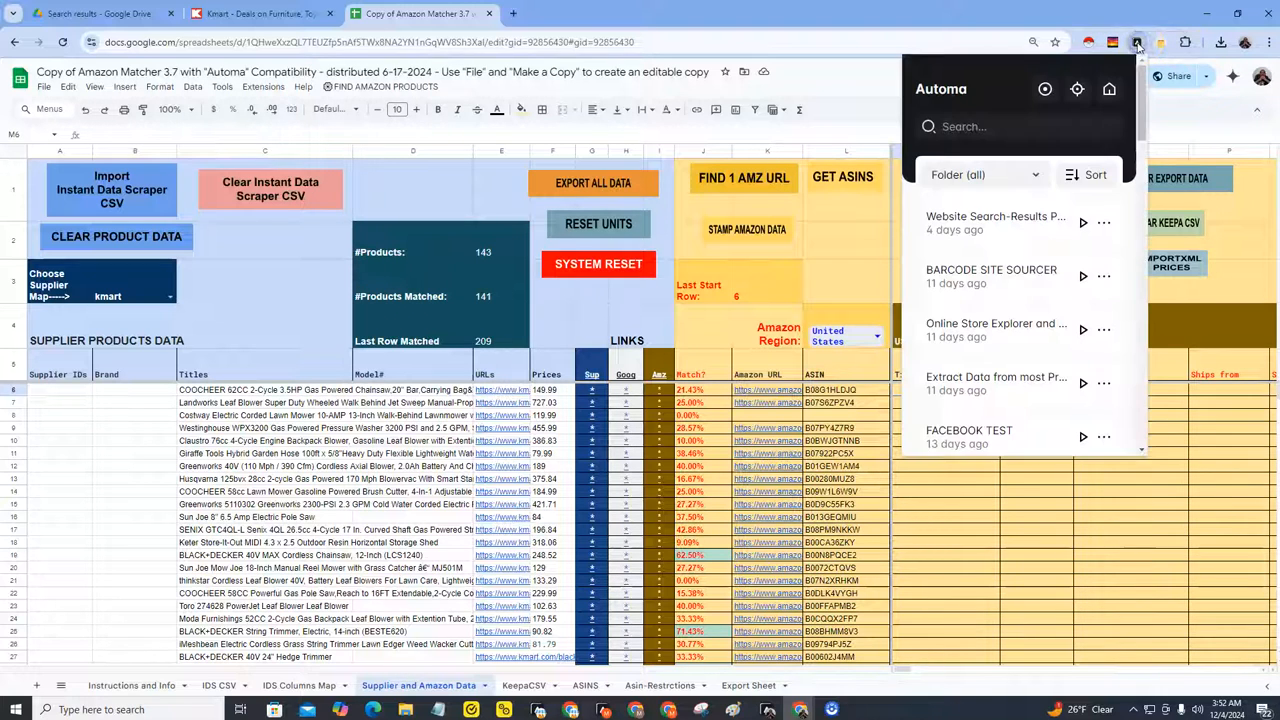
{"action": "left_click", "coordinate": [1109, 89]}
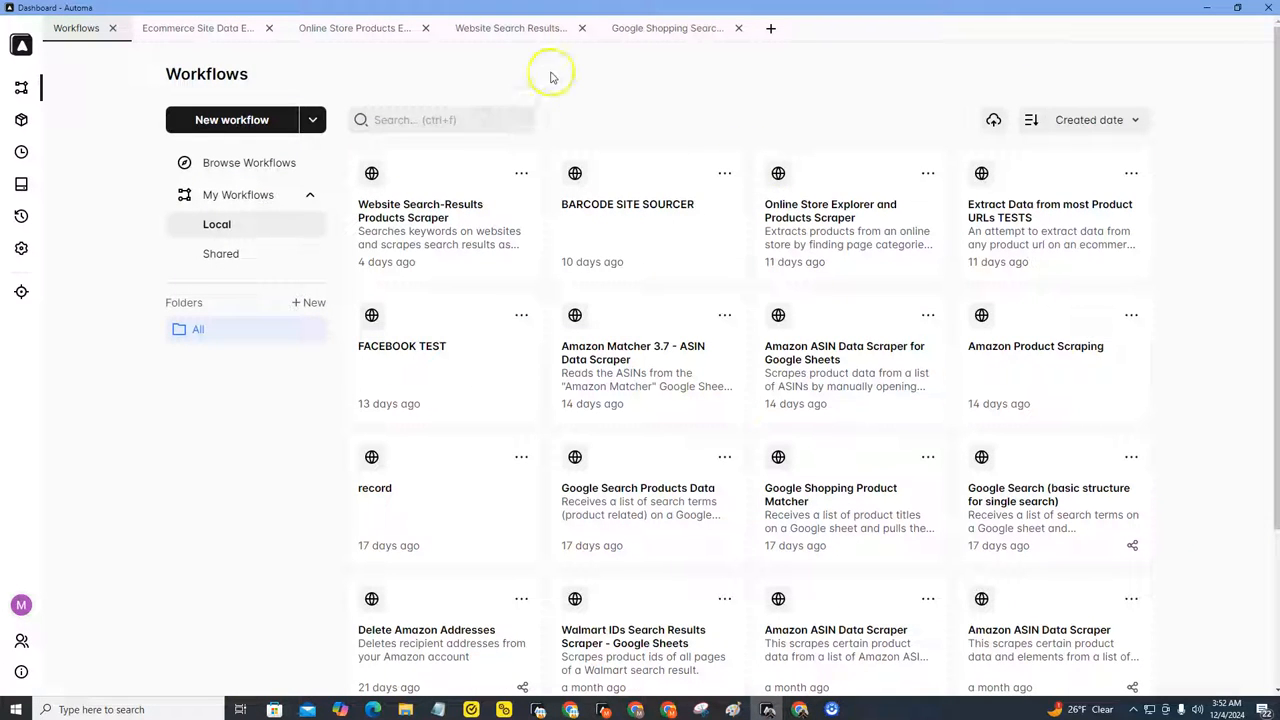
{"action": "left_click", "coordinate": [314, 120]}
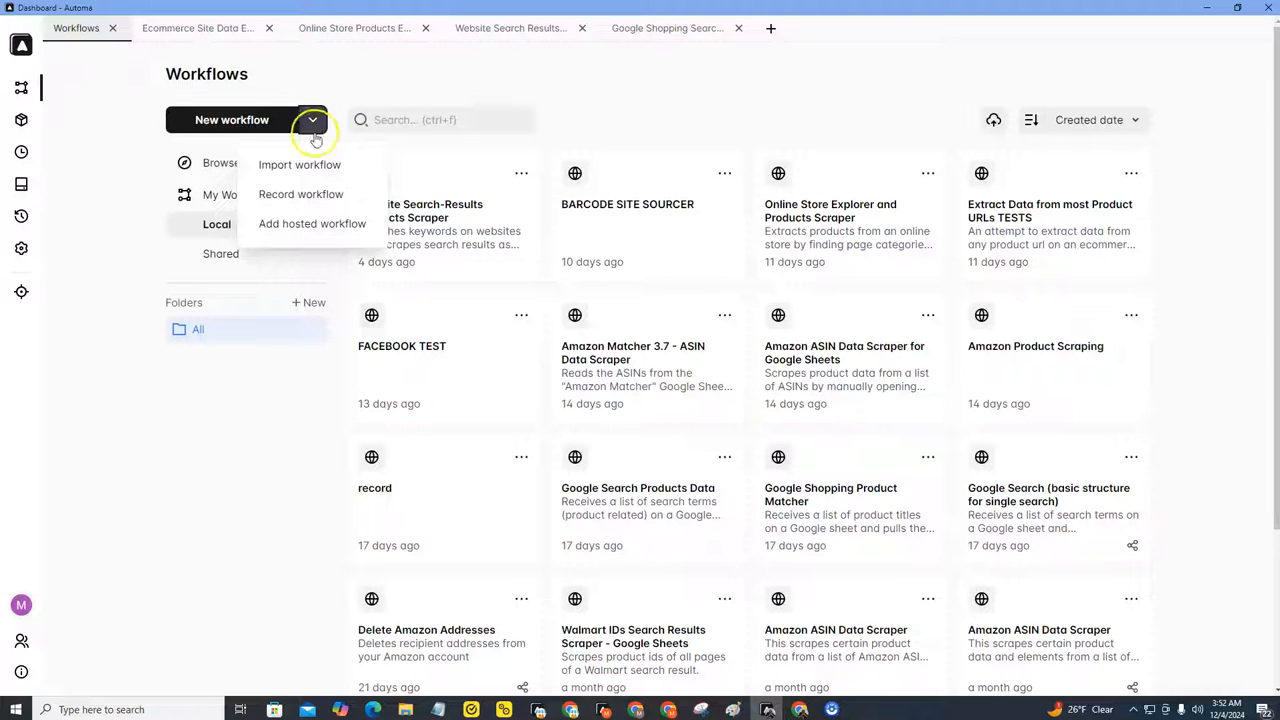
{"action": "left_click", "coordinate": [305, 165]}
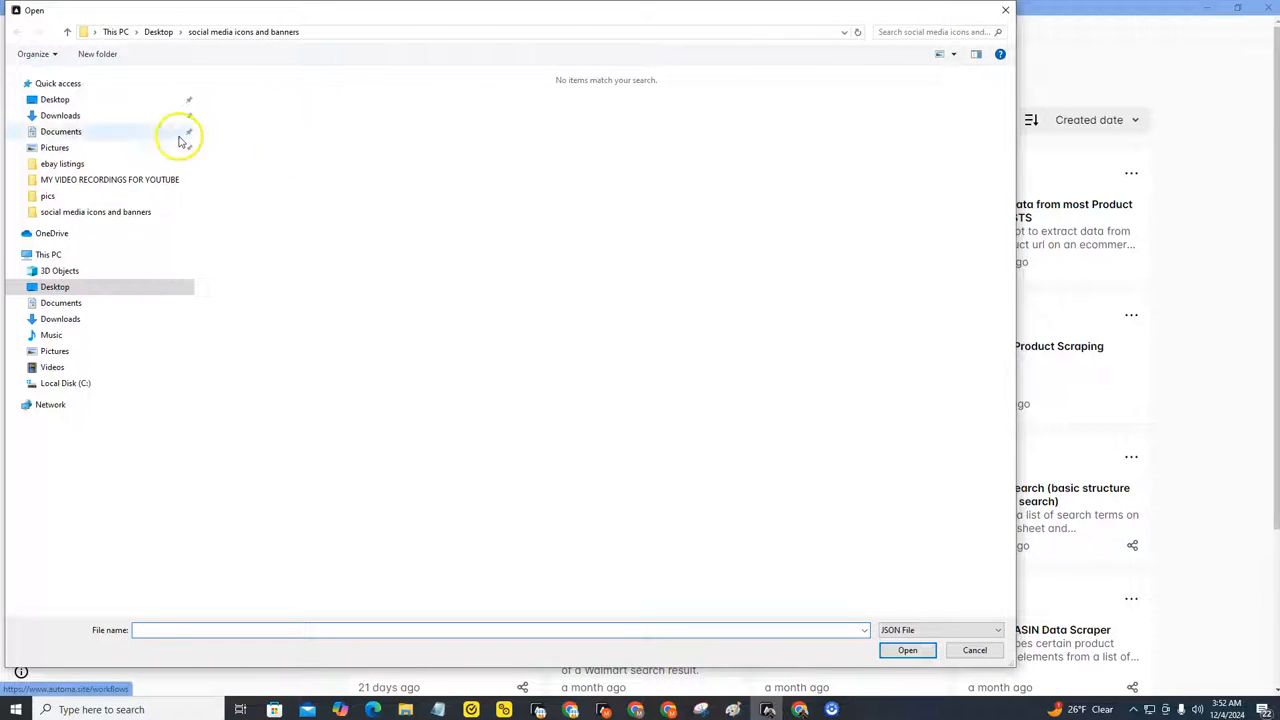
{"action": "left_click", "coordinate": [70, 118]}
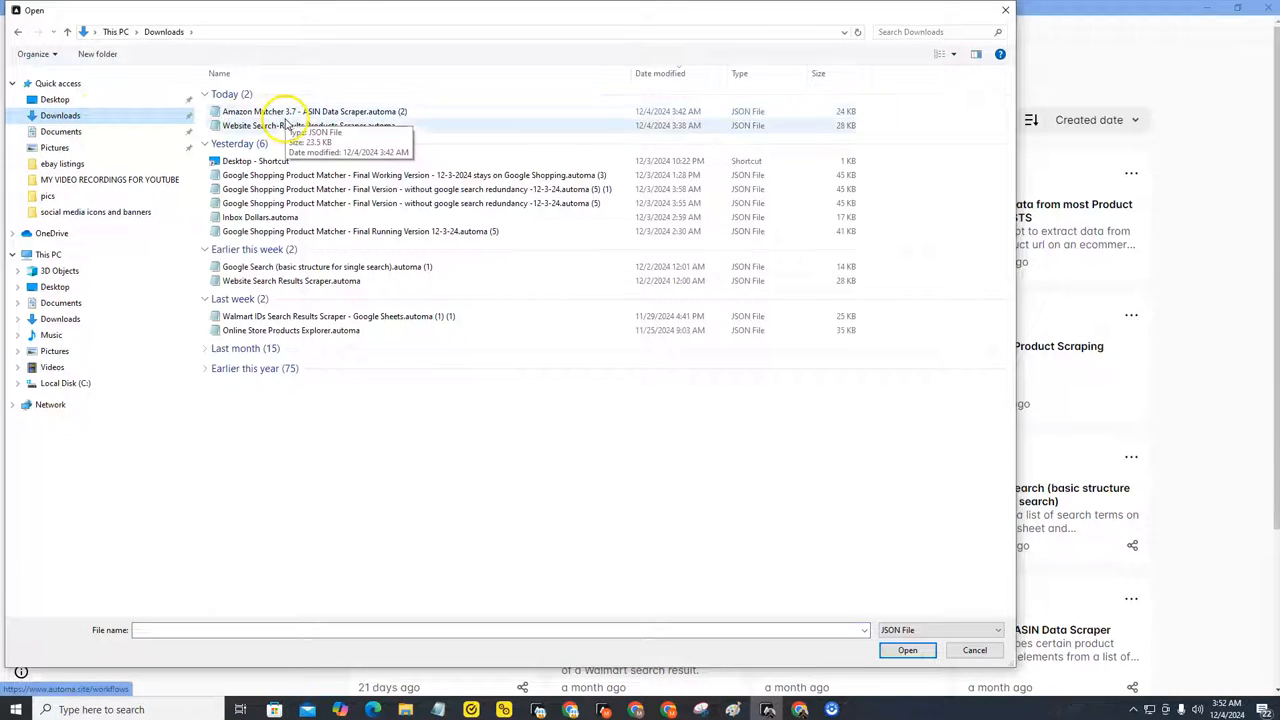
{"action": "left_click", "coordinate": [292, 112]}
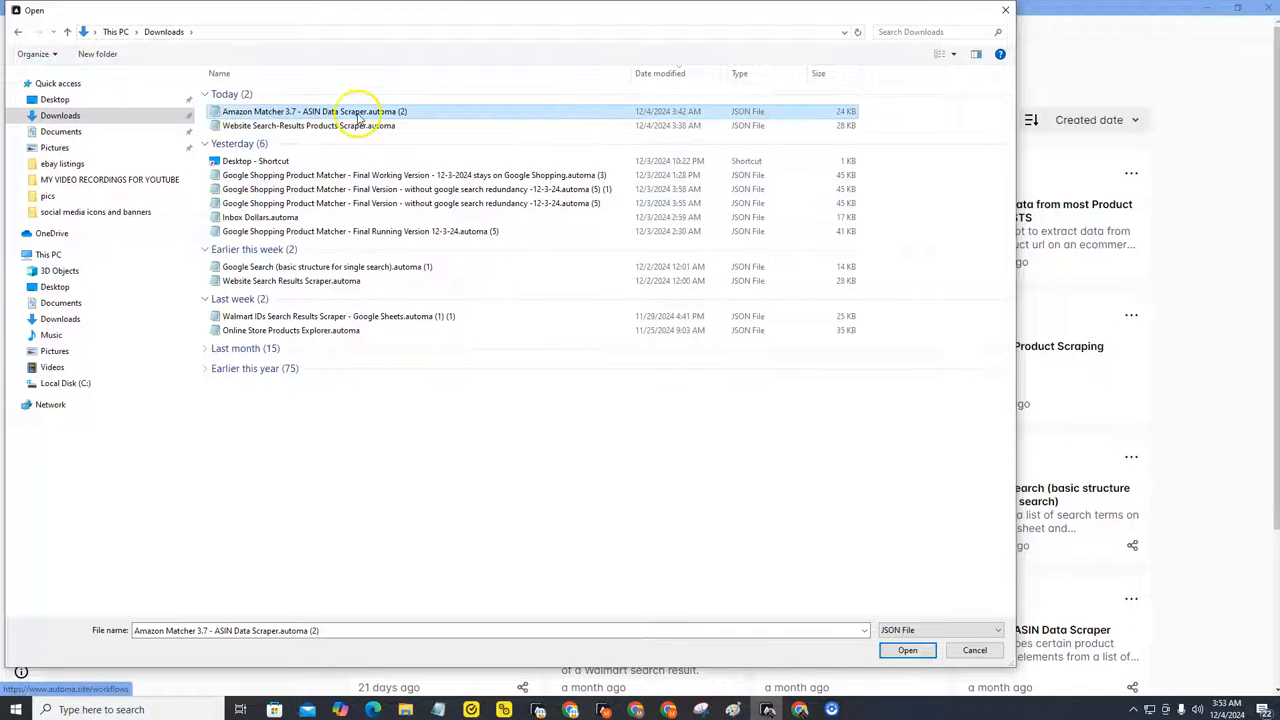
{"action": "left_click", "coordinate": [907, 650]}
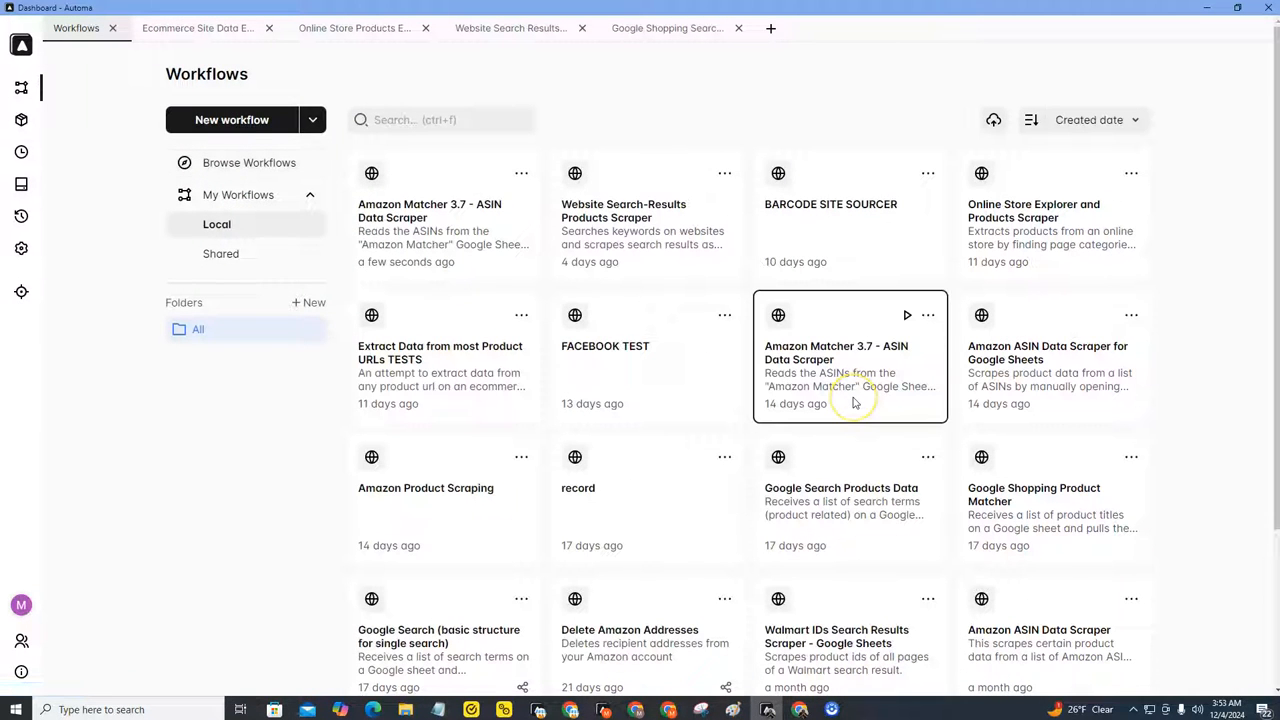
Step: Open the imported Amazon Matcher 3.7 - ASIN Data Scraper workflow and survey its chain of blocks
{"action": "left_click", "coordinate": [440, 231]}
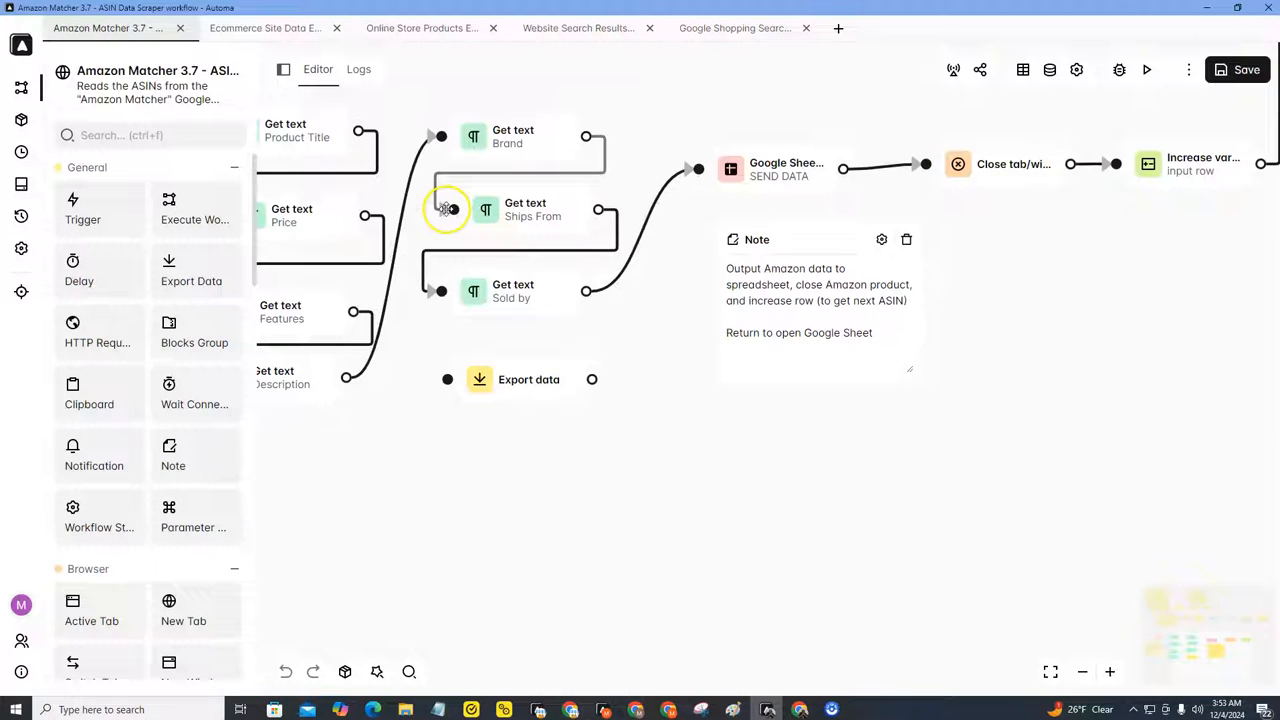
{"action": "scroll", "coordinate": [440, 471], "scroll_direction": "down", "scroll_amount": 2}
{"action": "left_click_drag", "start_coordinate": [410, 481], "coordinate": [591, 640]}
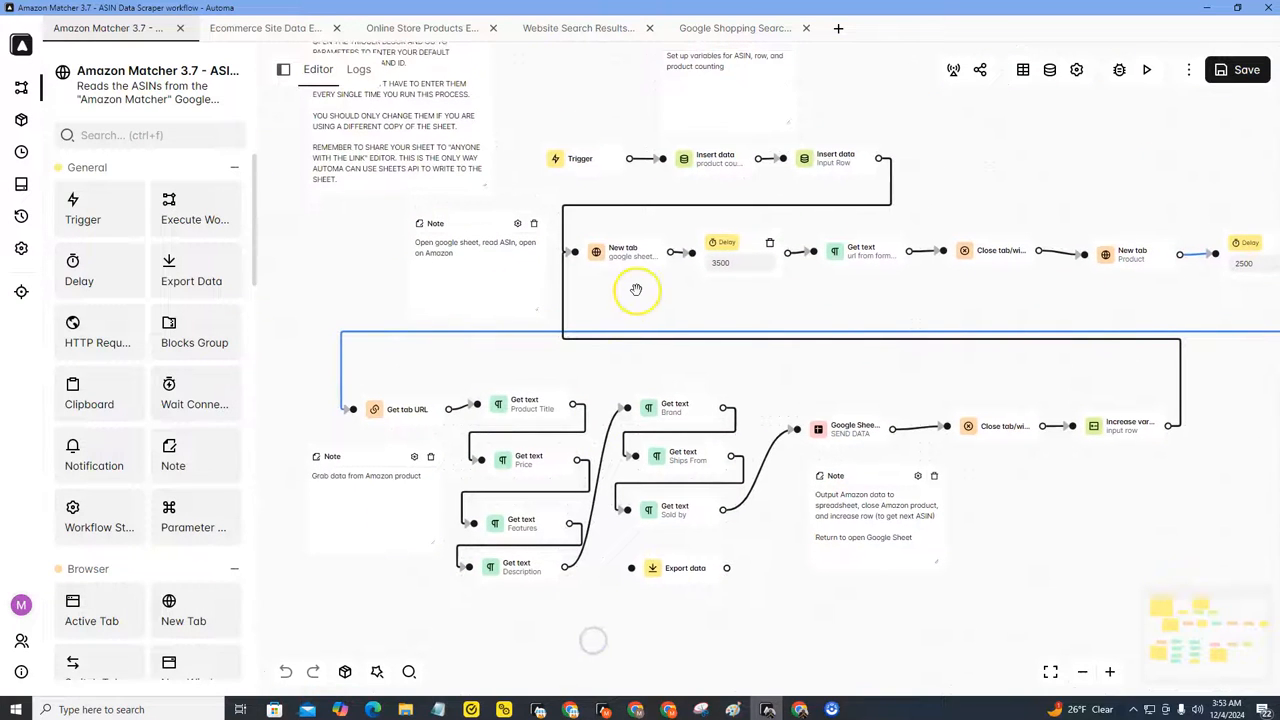
{"action": "scroll", "coordinate": [634, 289], "scroll_direction": "down", "scroll_amount": 1}
{"action": "mouse_move", "coordinate": [618, 236]}
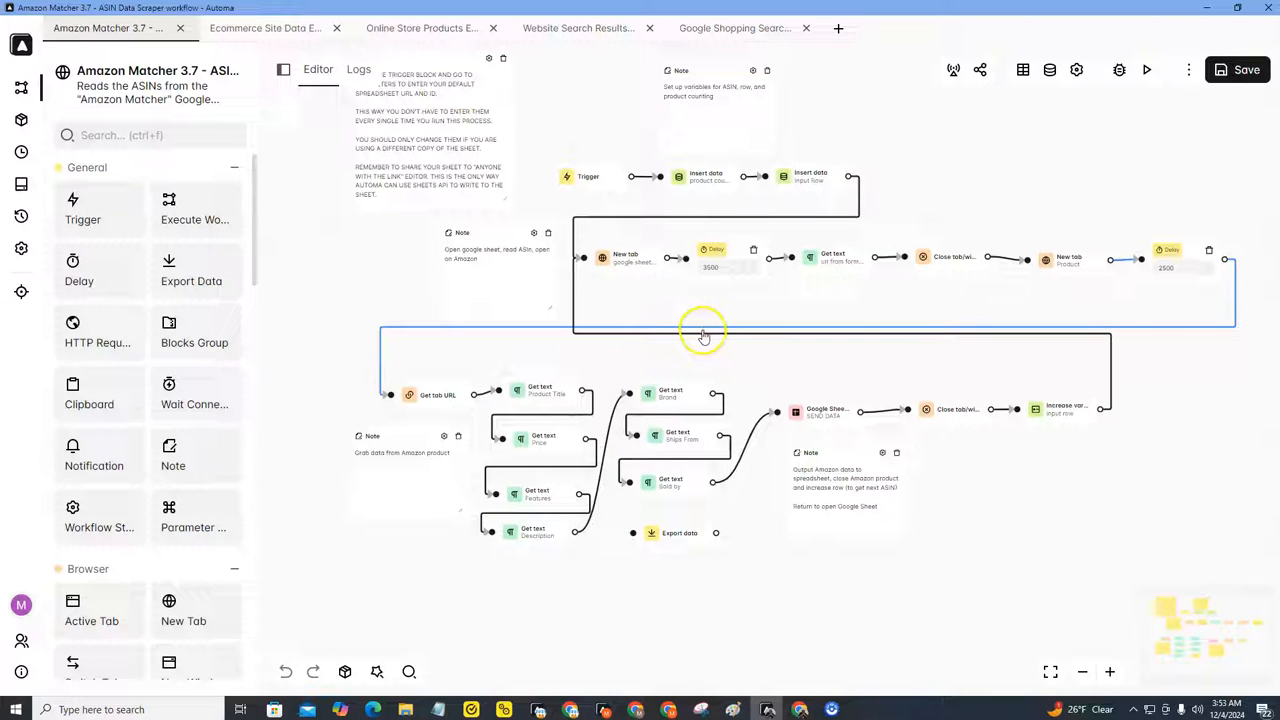
{"action": "mouse_move", "coordinate": [760, 399]}
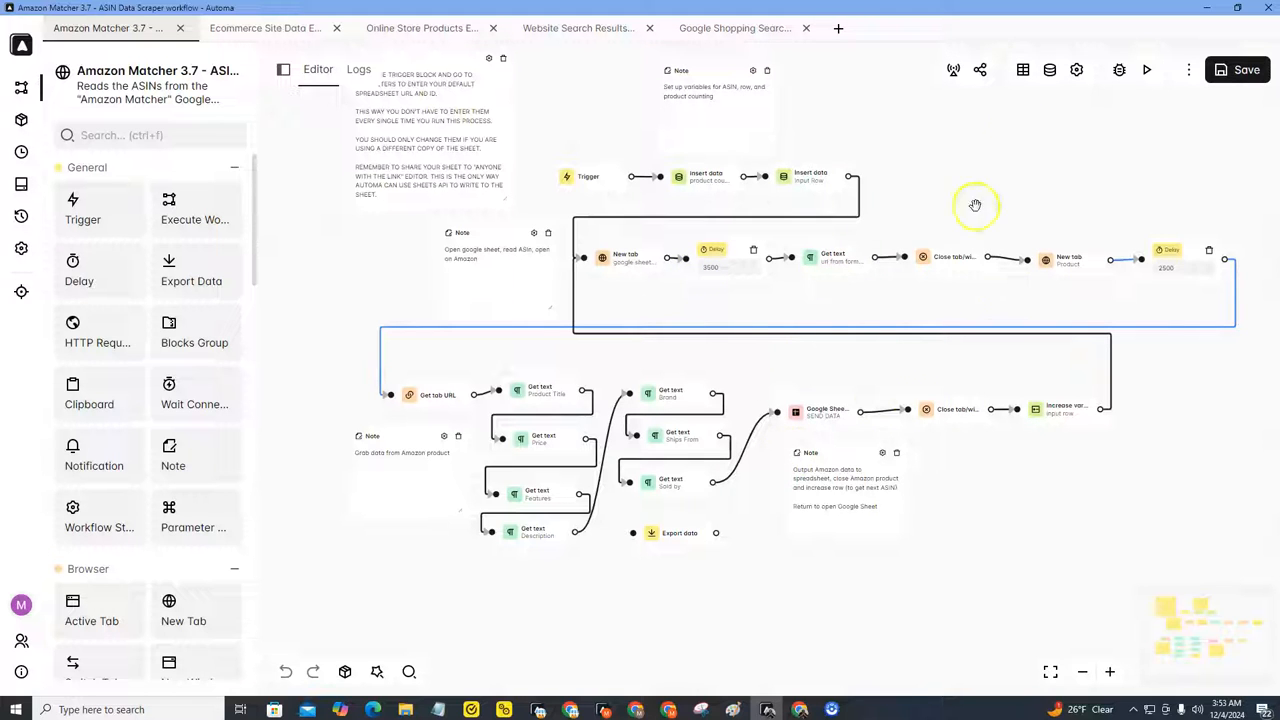
Step: Check the ASIN column and the empty Amazon output columns in the spreadsheet
{"action": "mouse_move", "coordinate": [800, 700]}
{"action": "left_click", "coordinate": [825, 676]}
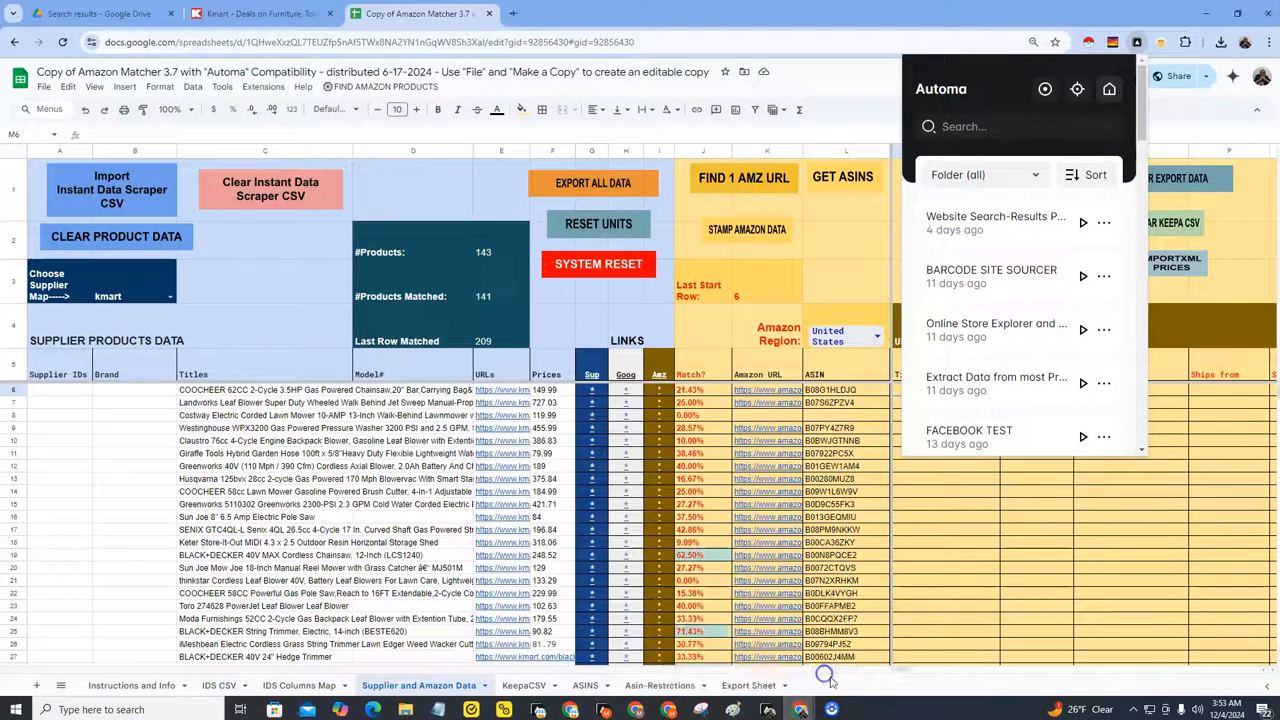
{"action": "left_click", "coordinate": [994, 520]}
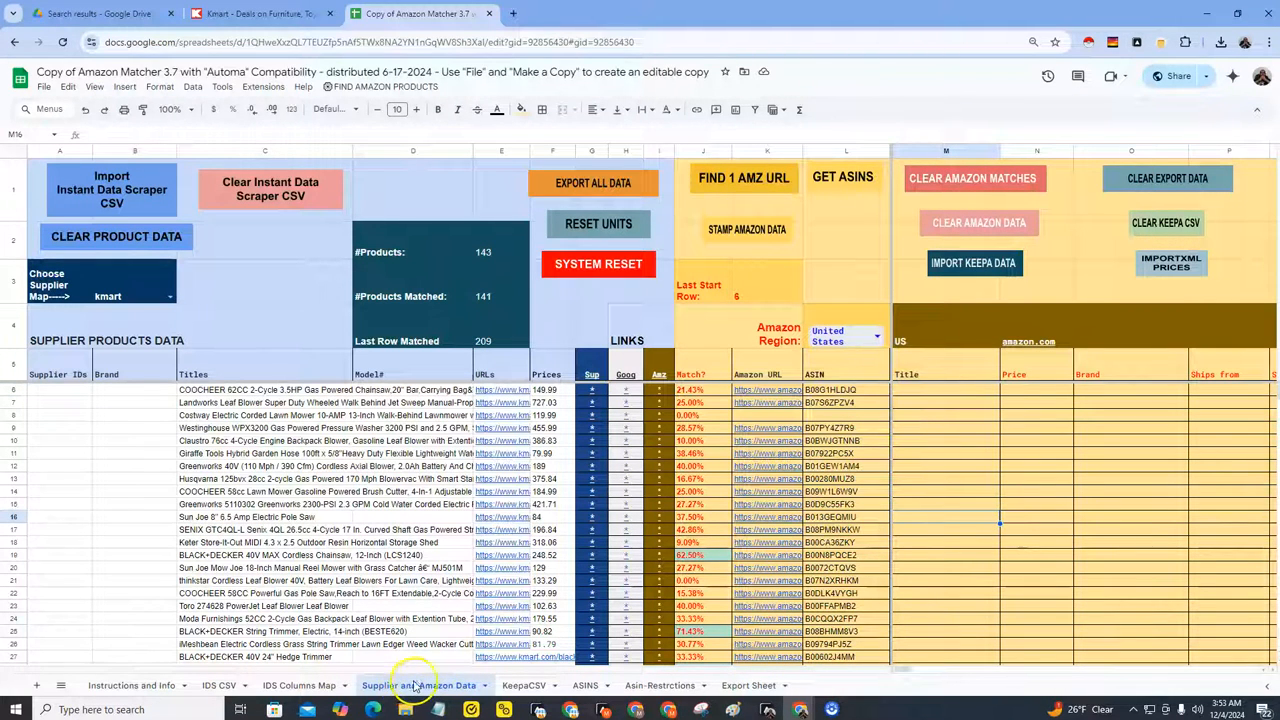
{"action": "left_click", "coordinate": [915, 391]}
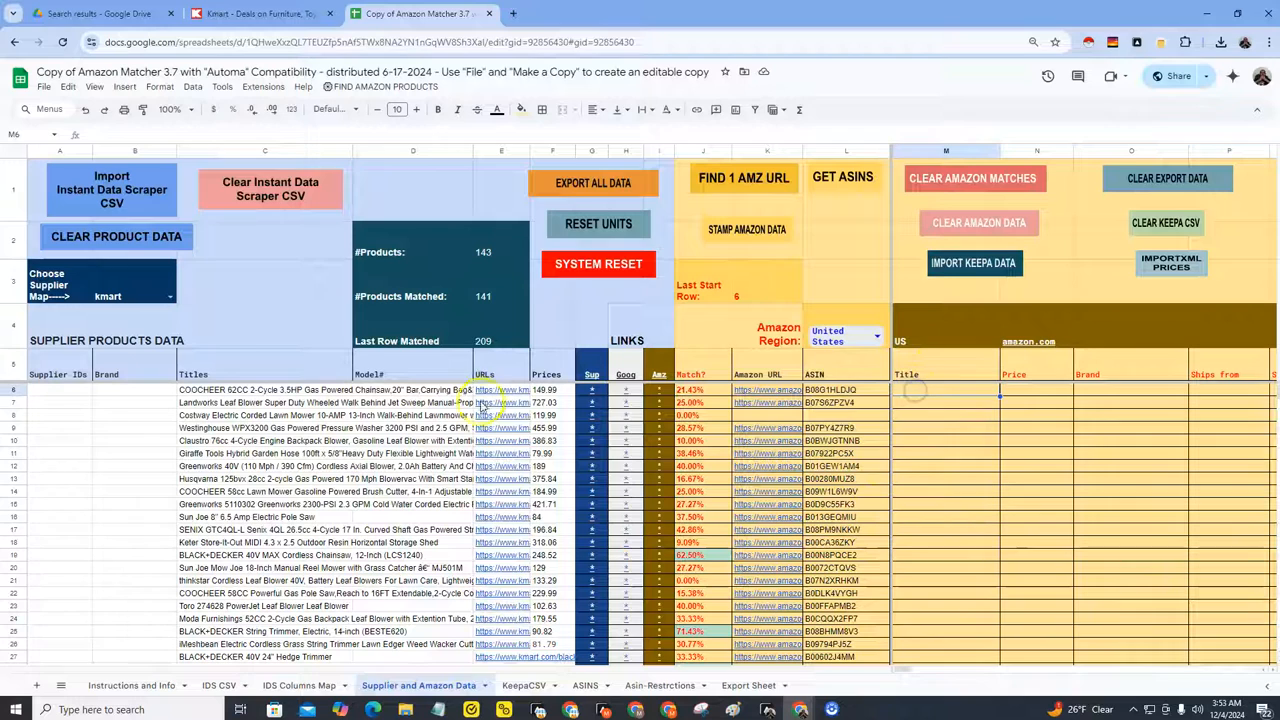
{"action": "left_click_drag", "start_coordinate": [829, 391], "coordinate": [832, 517]}
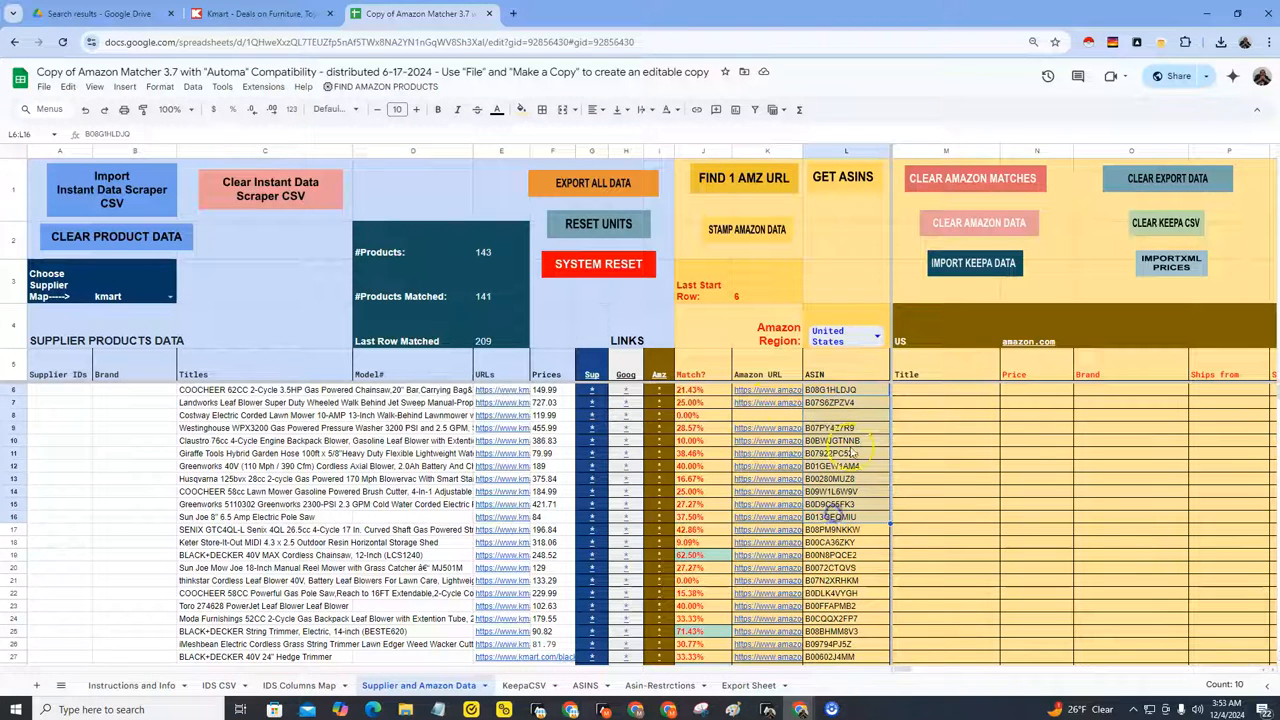
{"action": "left_click", "coordinate": [908, 392]}
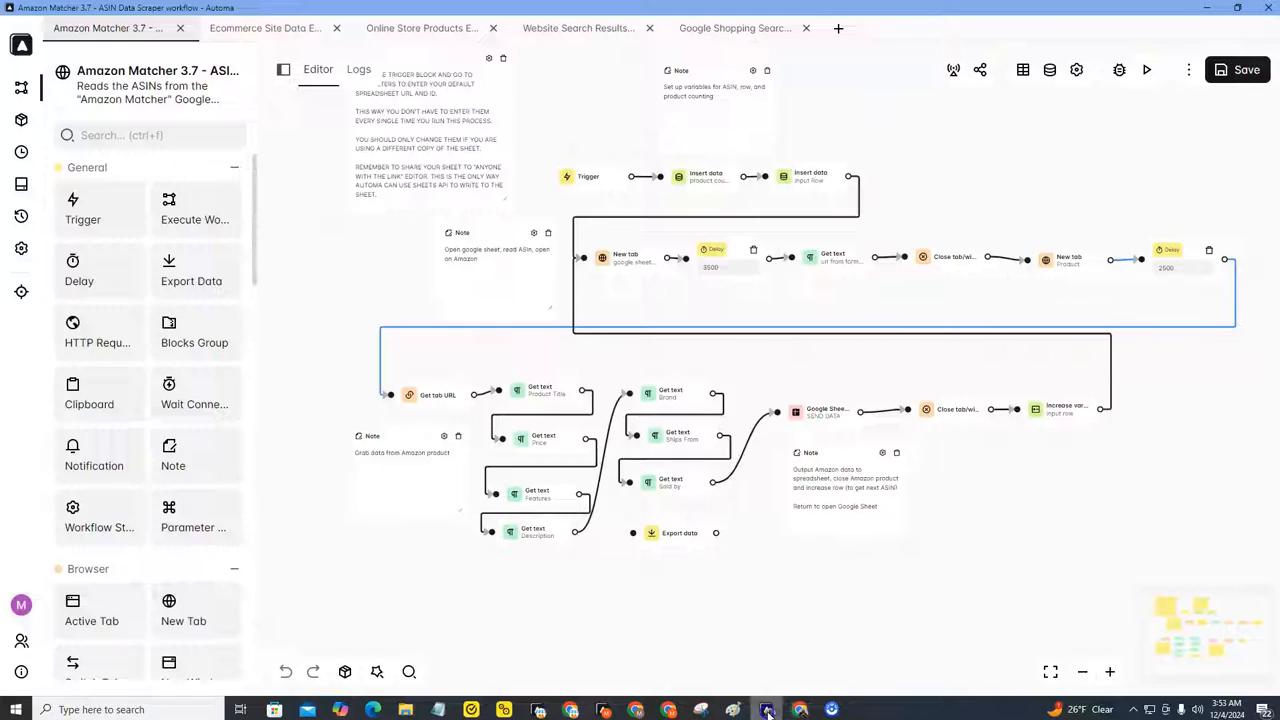
{"action": "left_click", "coordinate": [768, 706]}
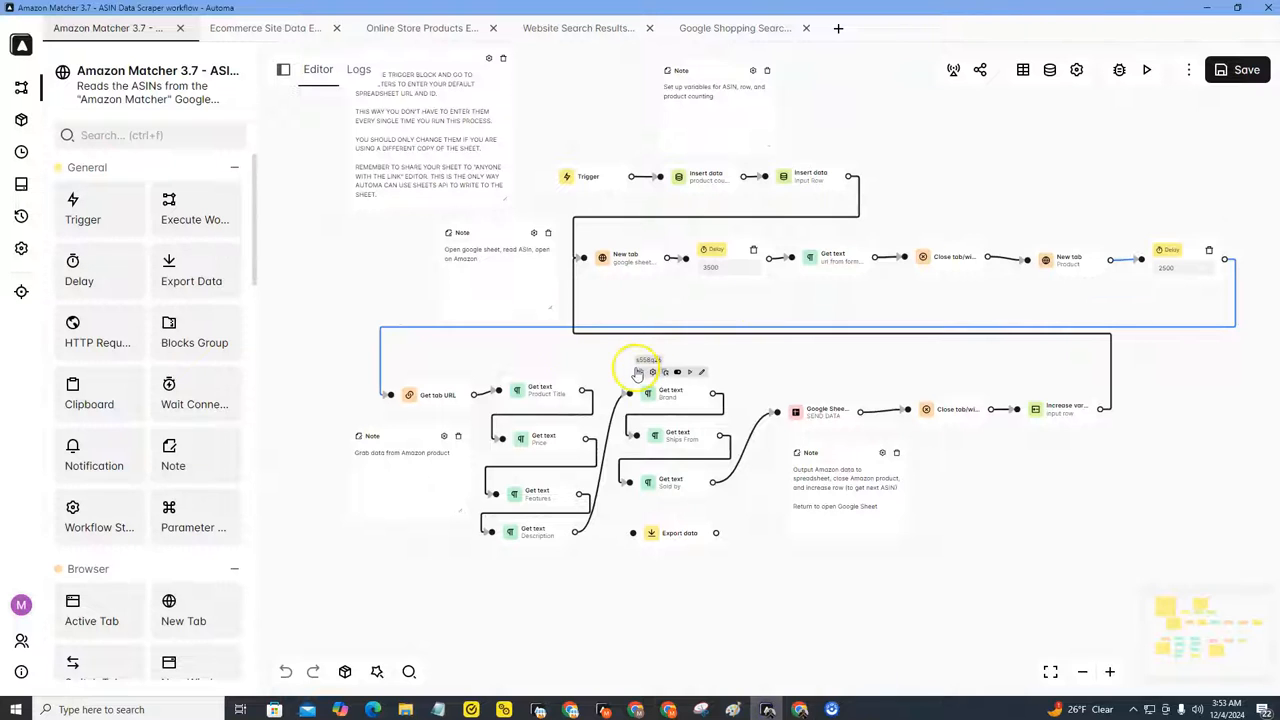
Step: Open the workflow's run parameters form and inspect the Amazon_Domain value
{"action": "left_click", "coordinate": [1147, 72]}
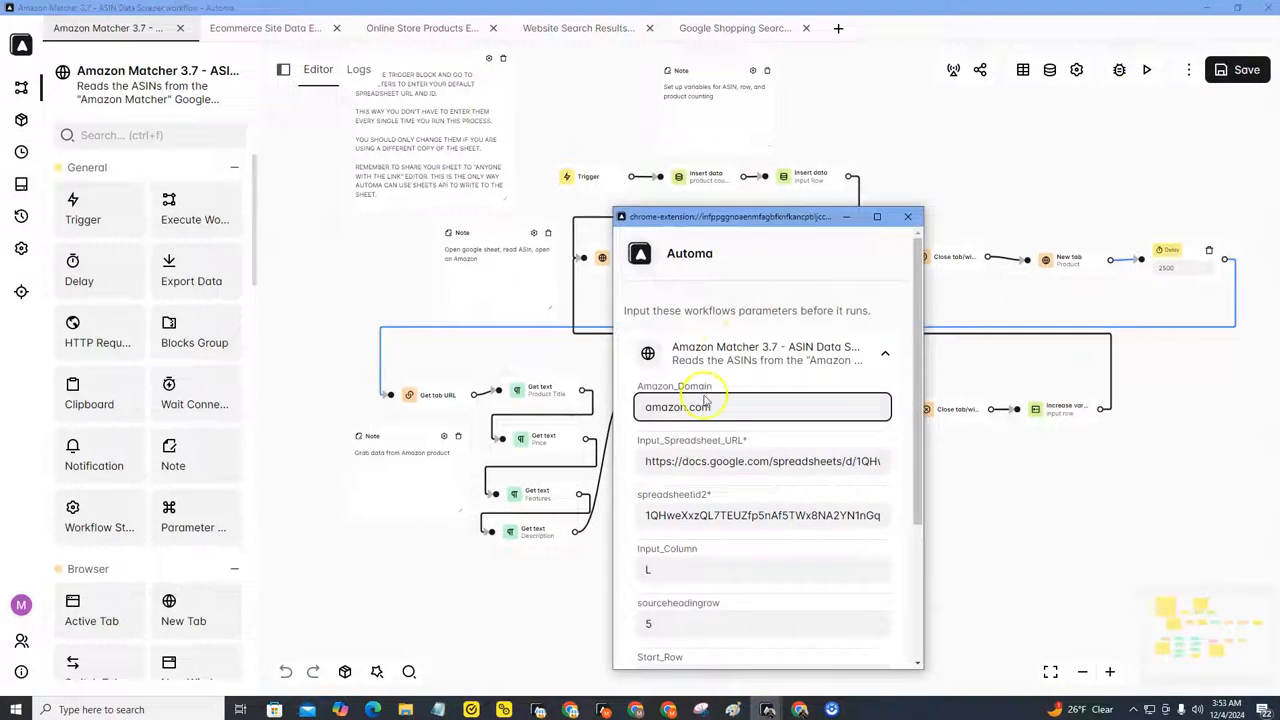
{"action": "left_click", "coordinate": [704, 406]}
{"action": "left_click_drag", "start_coordinate": [645, 407], "coordinate": [726, 406]}
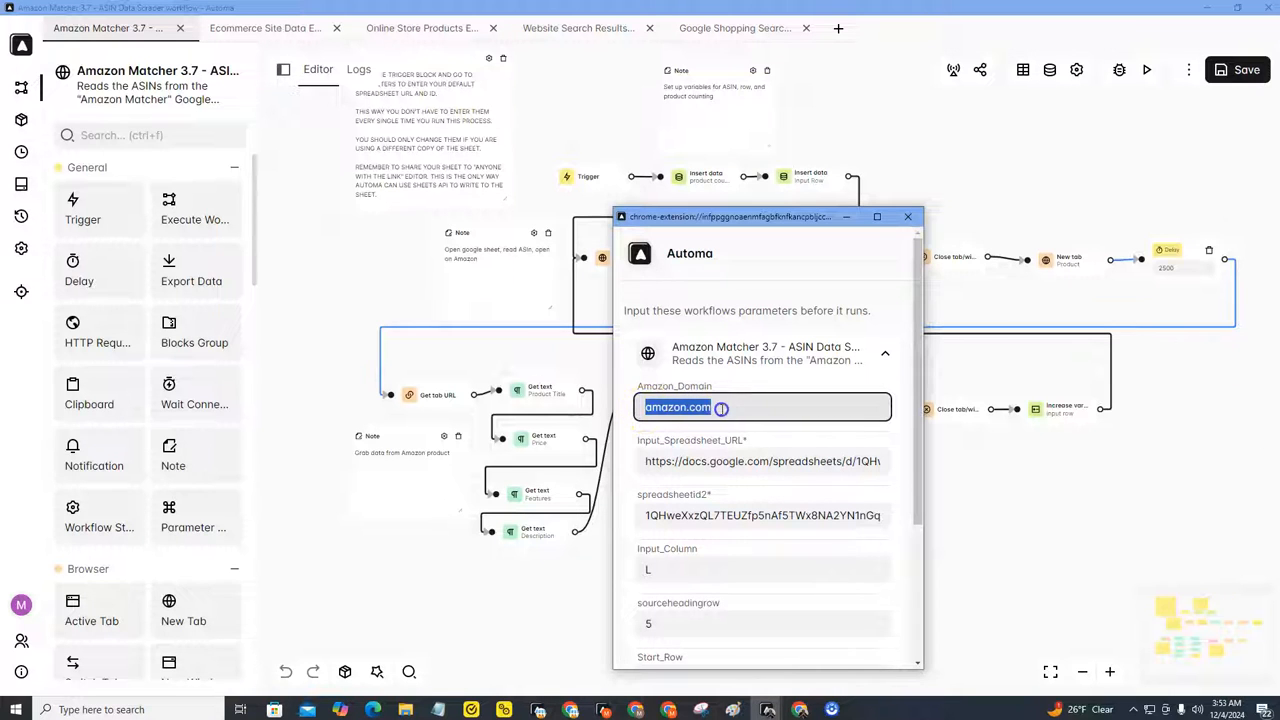
{"action": "left_click", "coordinate": [723, 408]}
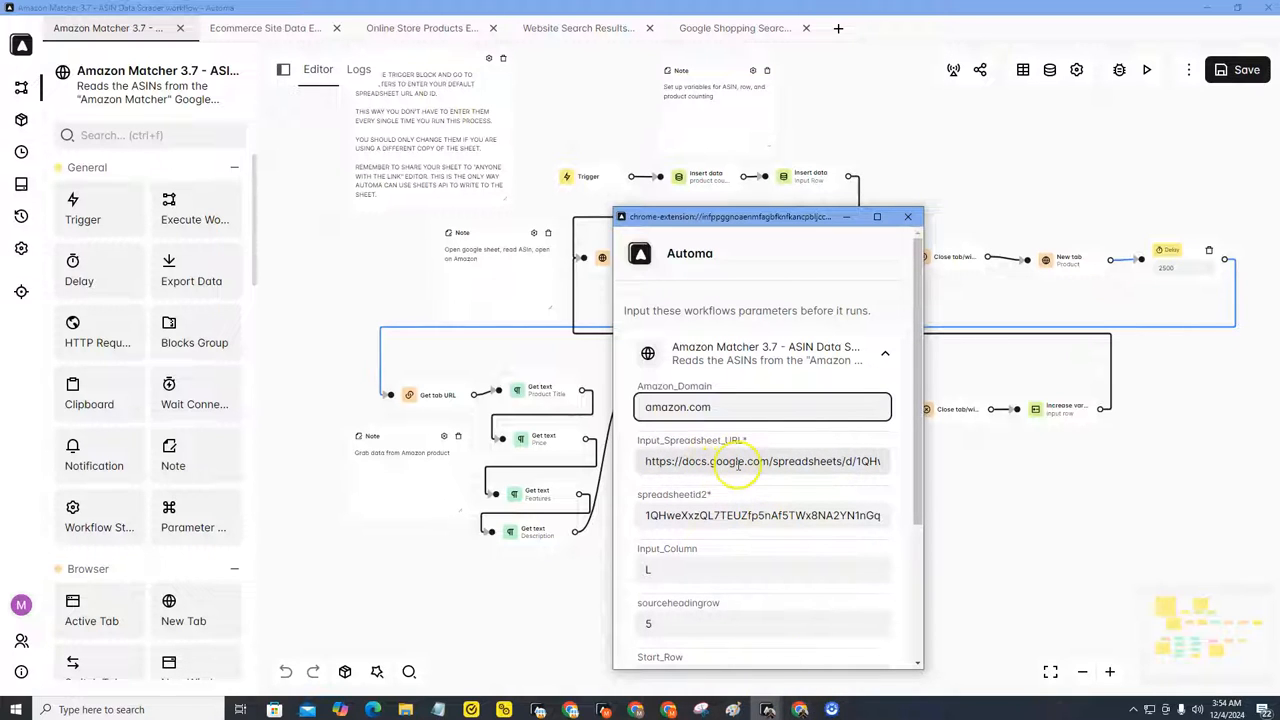
Step: Copy the spreadsheet's URL from the browser address bar and return to the workflow editor
{"action": "left_click", "coordinate": [797, 710]}
{"action": "left_click", "coordinate": [824, 655]}
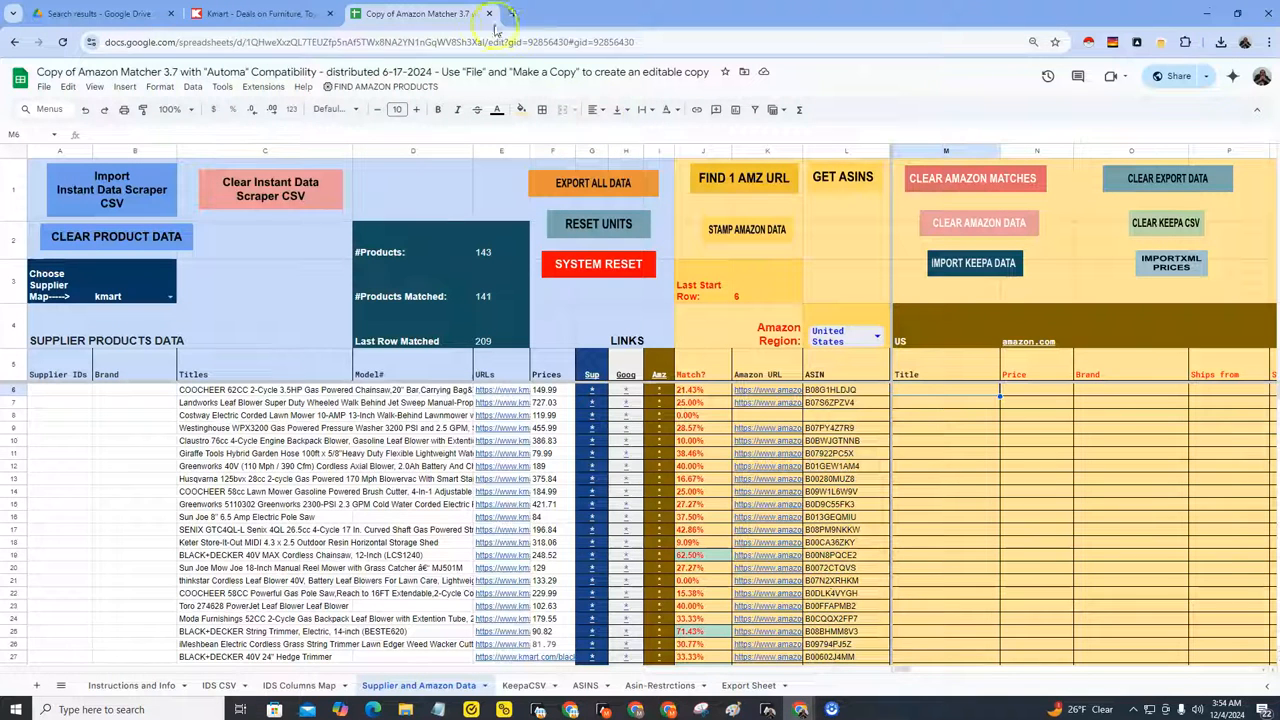
{"action": "left_click", "coordinate": [465, 41]}
{"action": "right_click", "coordinate": [465, 41]}
{"action": "left_click", "coordinate": [536, 163]}
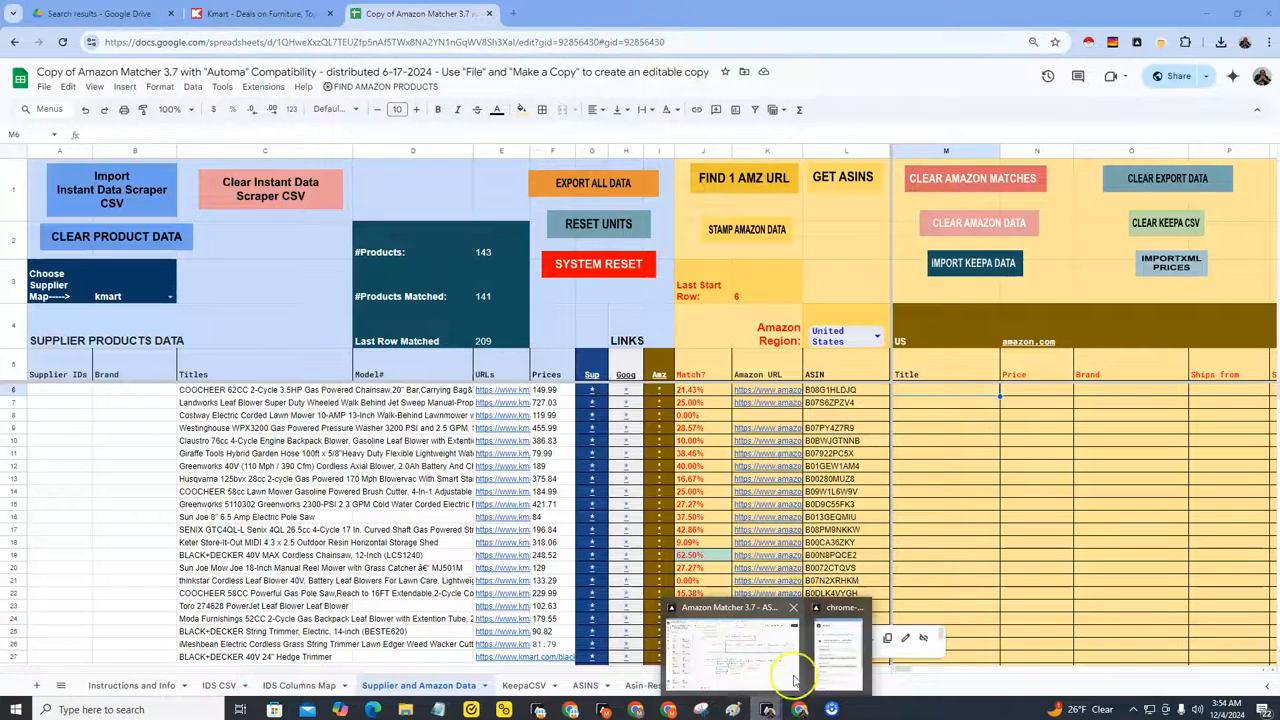
{"action": "left_click", "coordinate": [775, 683]}
{"action": "mouse_move", "coordinate": [767, 709]}
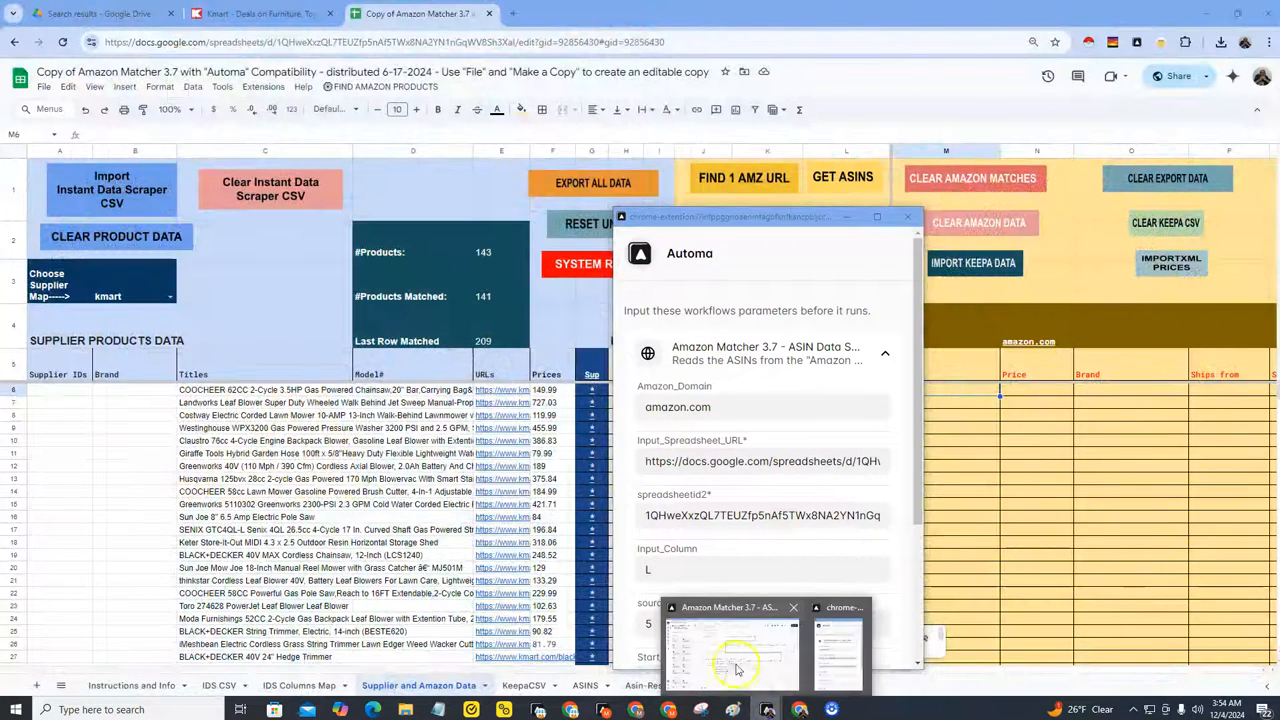
{"action": "left_click", "coordinate": [738, 655]}
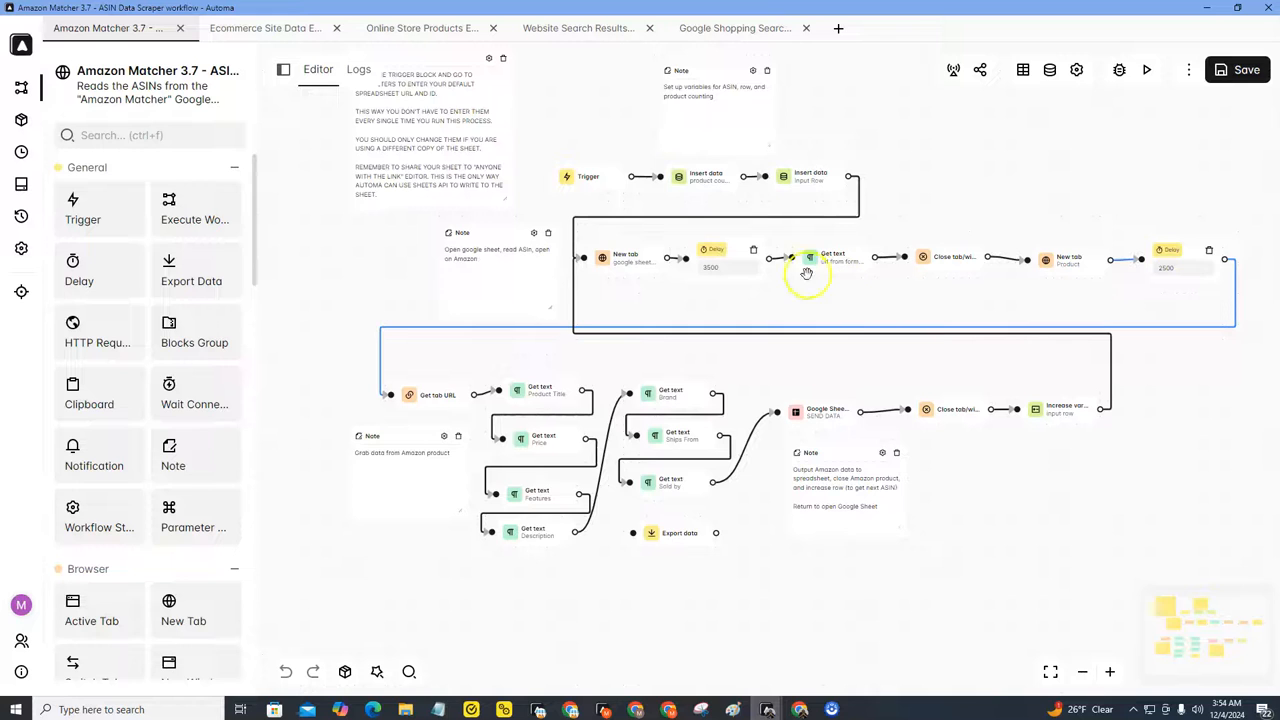
Step: Paste the copied sheet URL as the default value of the Trigger's Input_Spreadsheet_URL parameter
{"action": "double_click", "coordinate": [574, 177]}
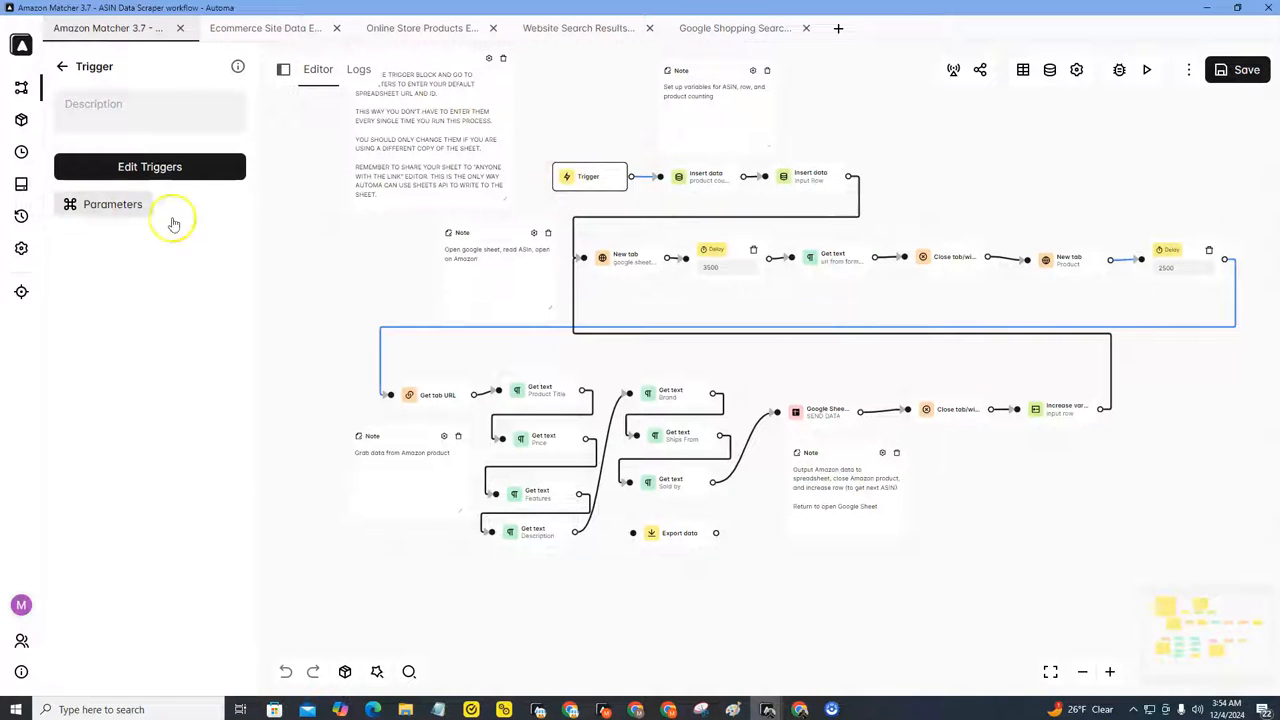
{"action": "left_click", "coordinate": [109, 205]}
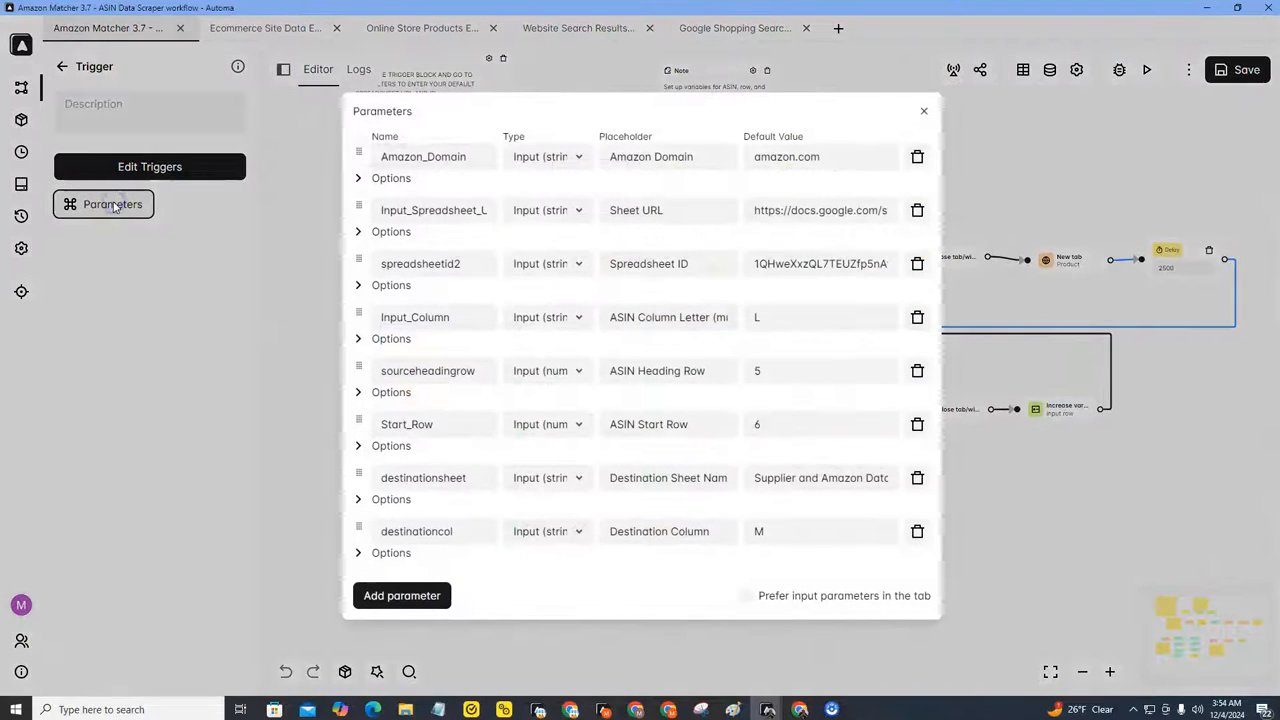
{"action": "left_click", "coordinate": [780, 210]}
{"action": "key", "text": "ctrl+a"}
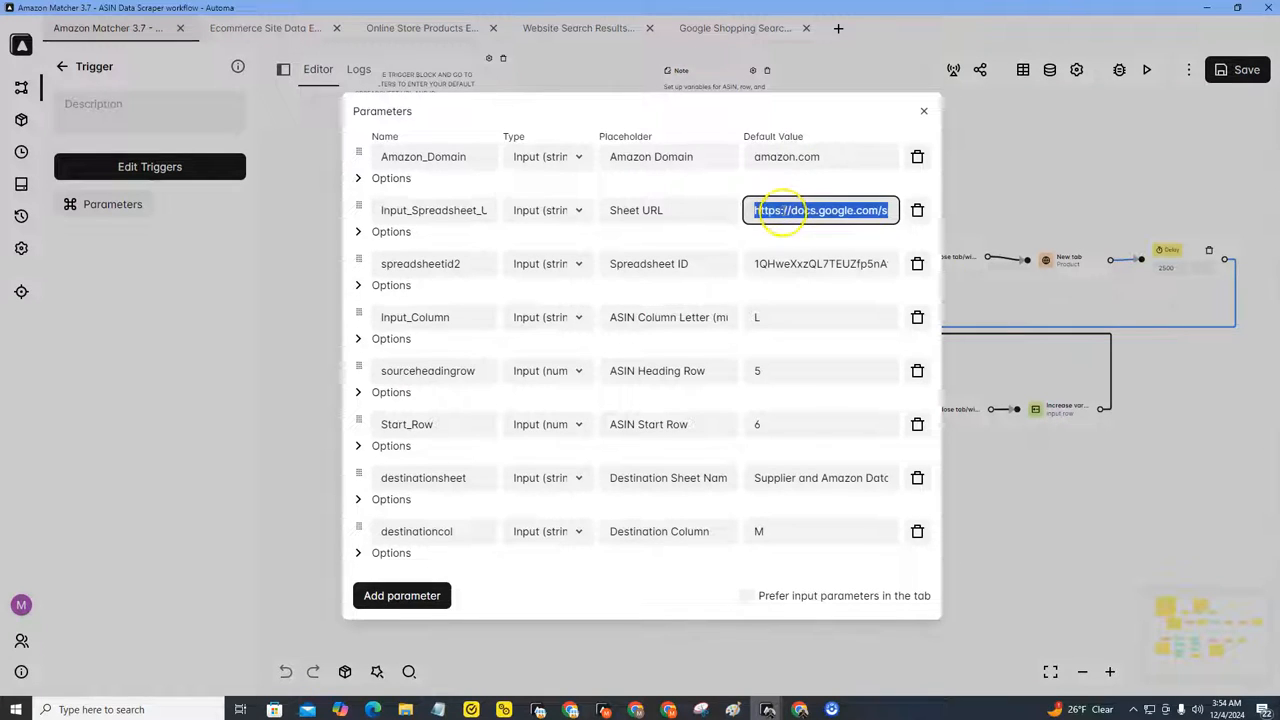
{"action": "right_click", "coordinate": [782, 212]}
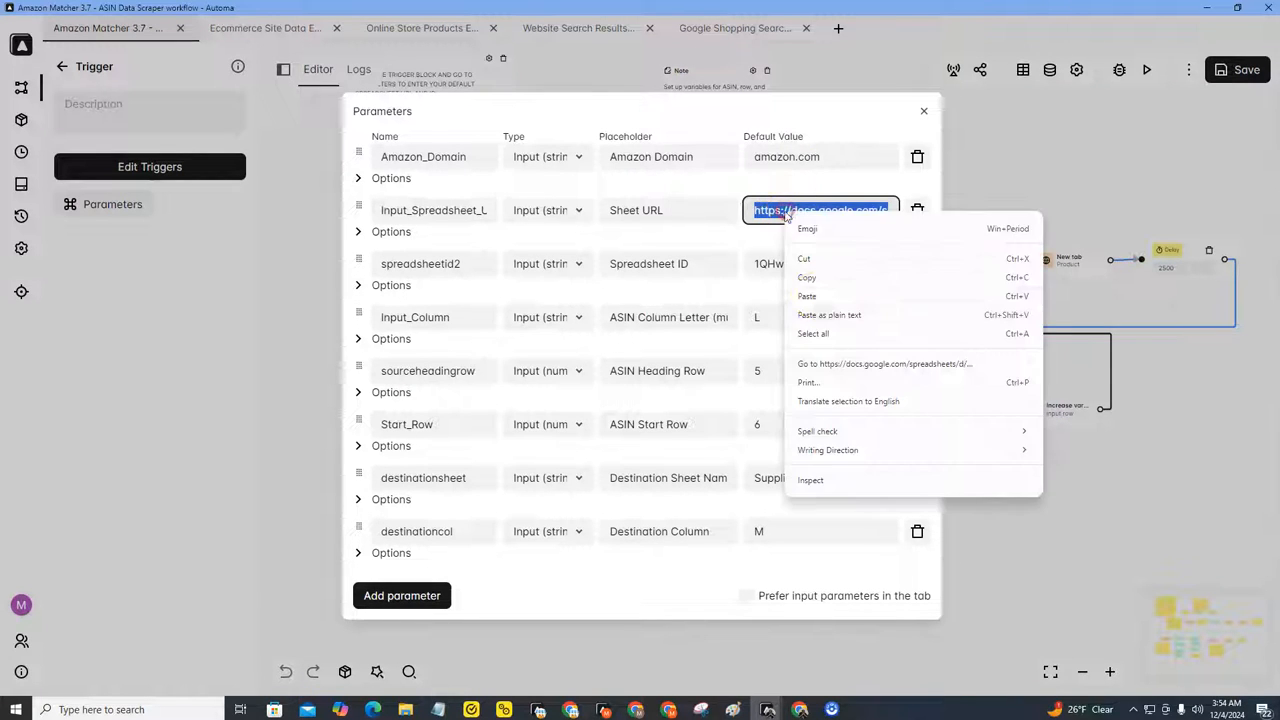
{"action": "left_click", "coordinate": [809, 289]}
{"action": "left_click_drag", "start_coordinate": [890, 210], "coordinate": [674, 211]}
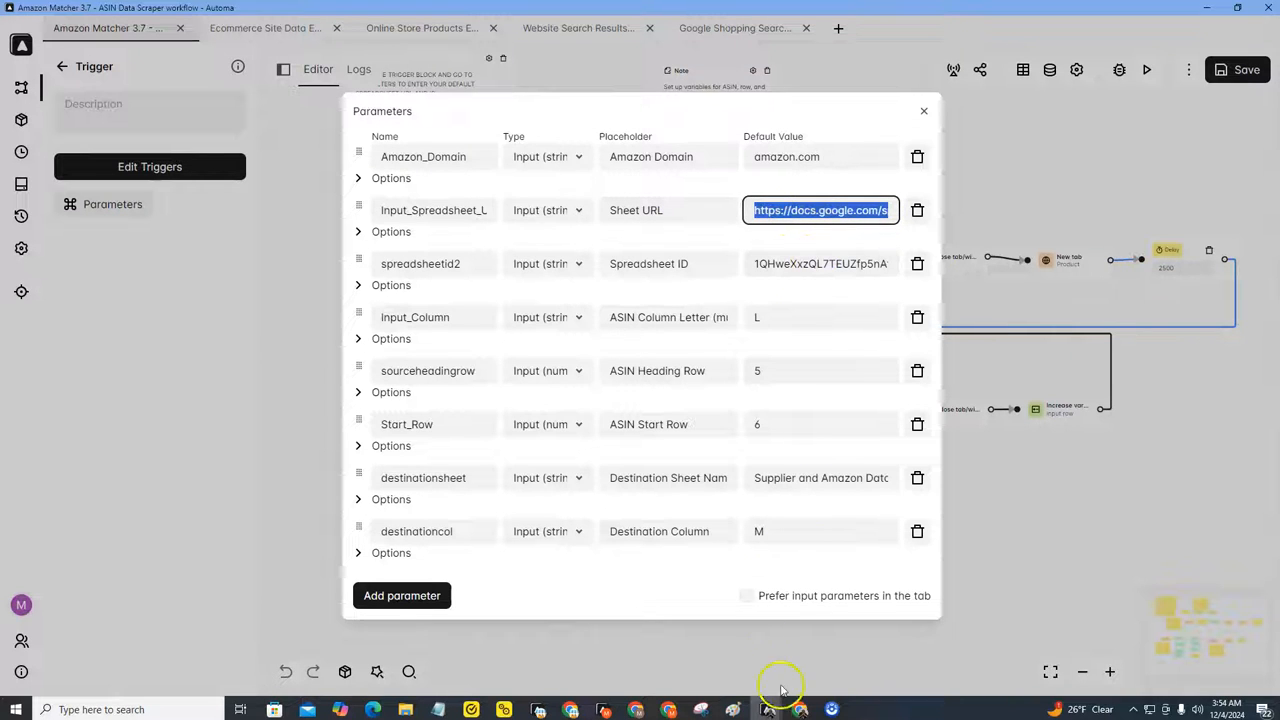
Step: Copy the spreadsheet ID portion of the sheet's URL from the browser address bar
{"action": "left_click", "coordinate": [800, 709]}
{"action": "left_click", "coordinate": [830, 670]}
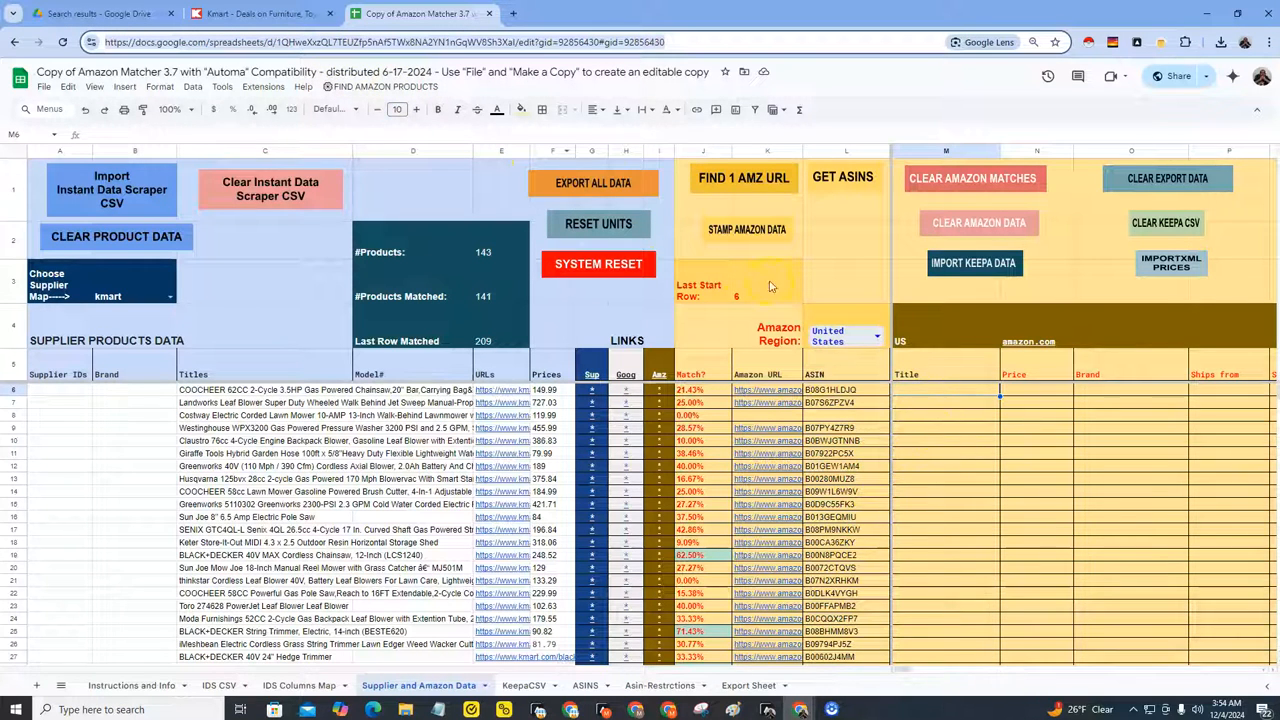
{"action": "left_click", "coordinate": [303, 43]}
{"action": "left_click_drag", "start_coordinate": [277, 43], "coordinate": [502, 49]}
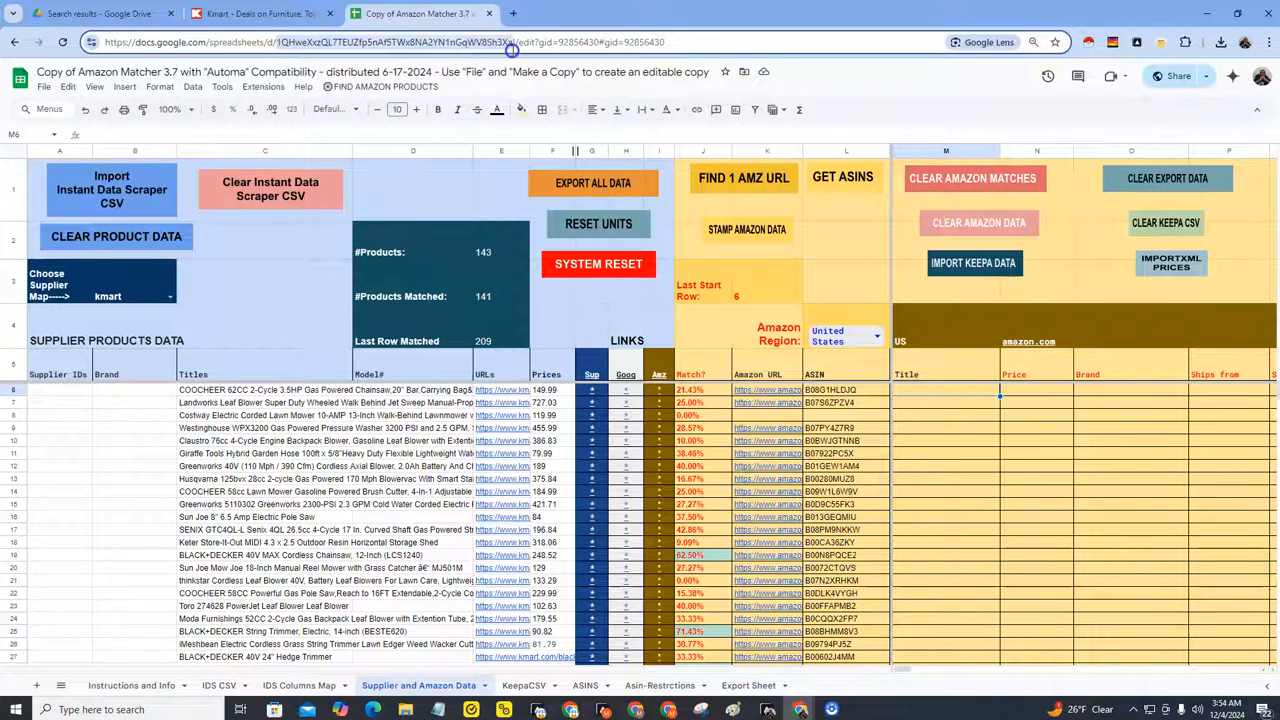
{"action": "right_click", "coordinate": [421, 44]}
{"action": "left_click", "coordinate": [466, 171]}
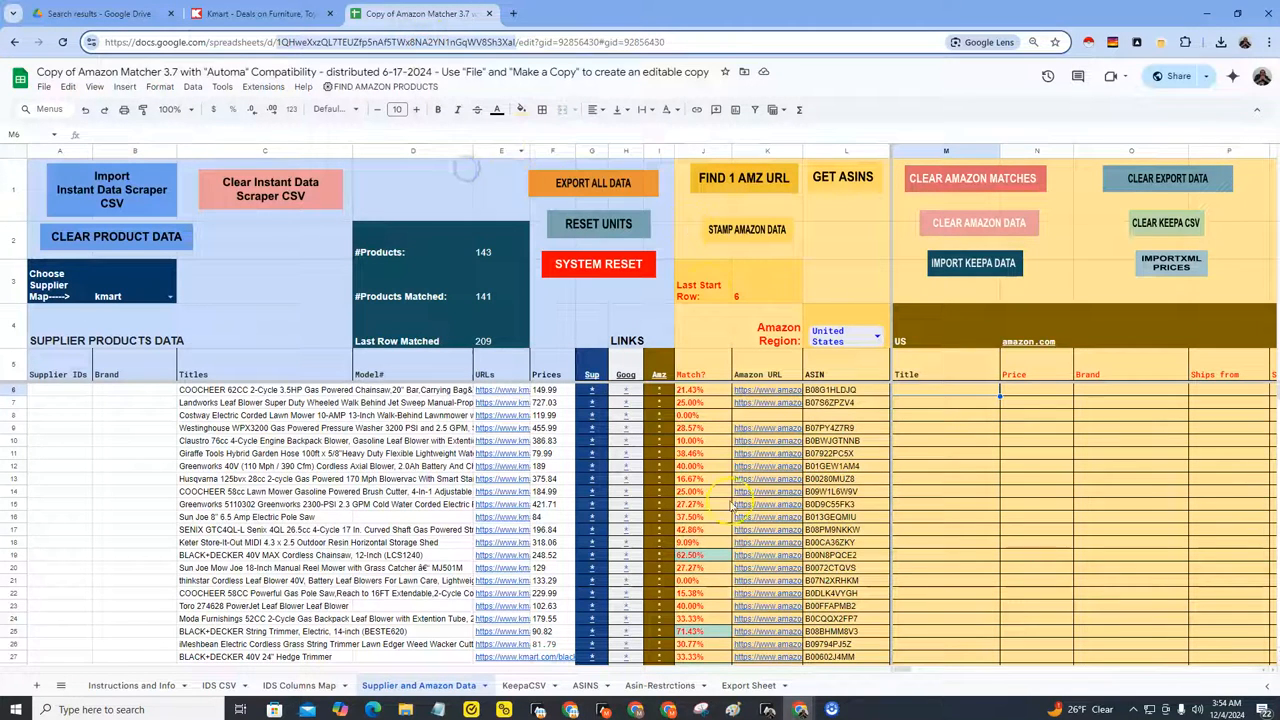
Step: Paste the copied ID as the spreadsheetid2 parameter's default value and close the Parameters dialog
{"action": "mouse_move", "coordinate": [768, 709]}
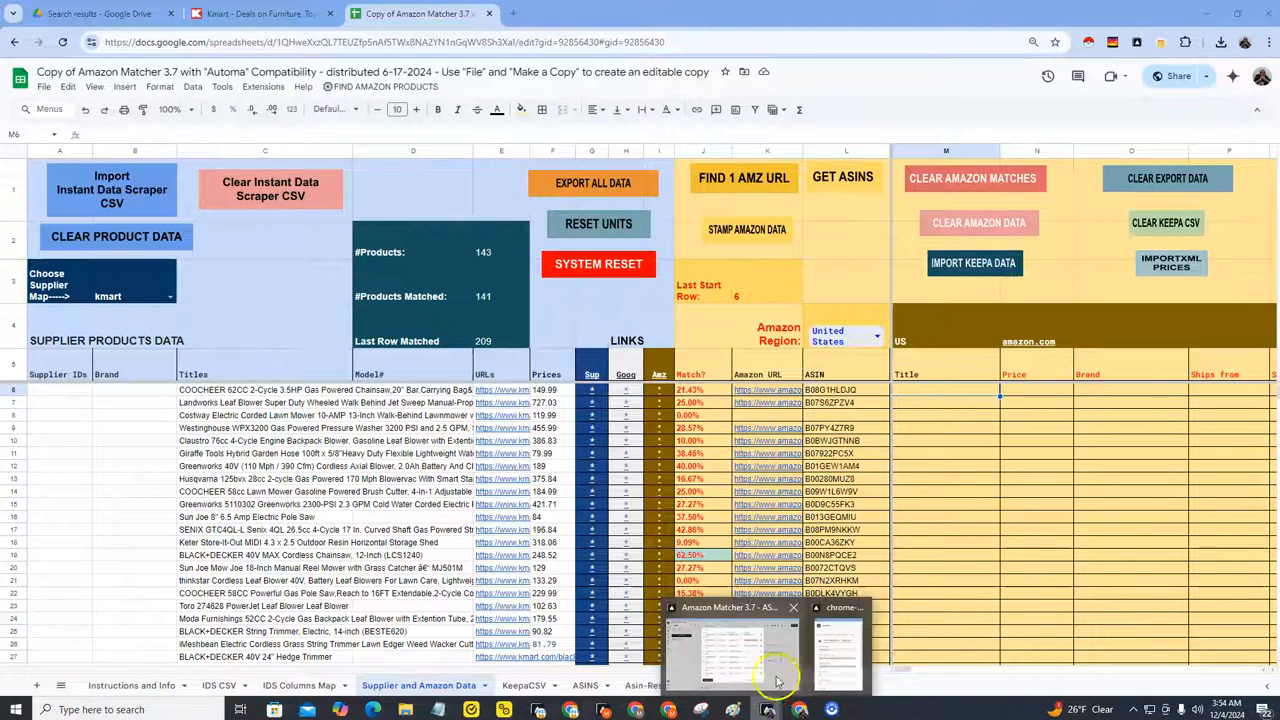
{"action": "left_click", "coordinate": [778, 678]}
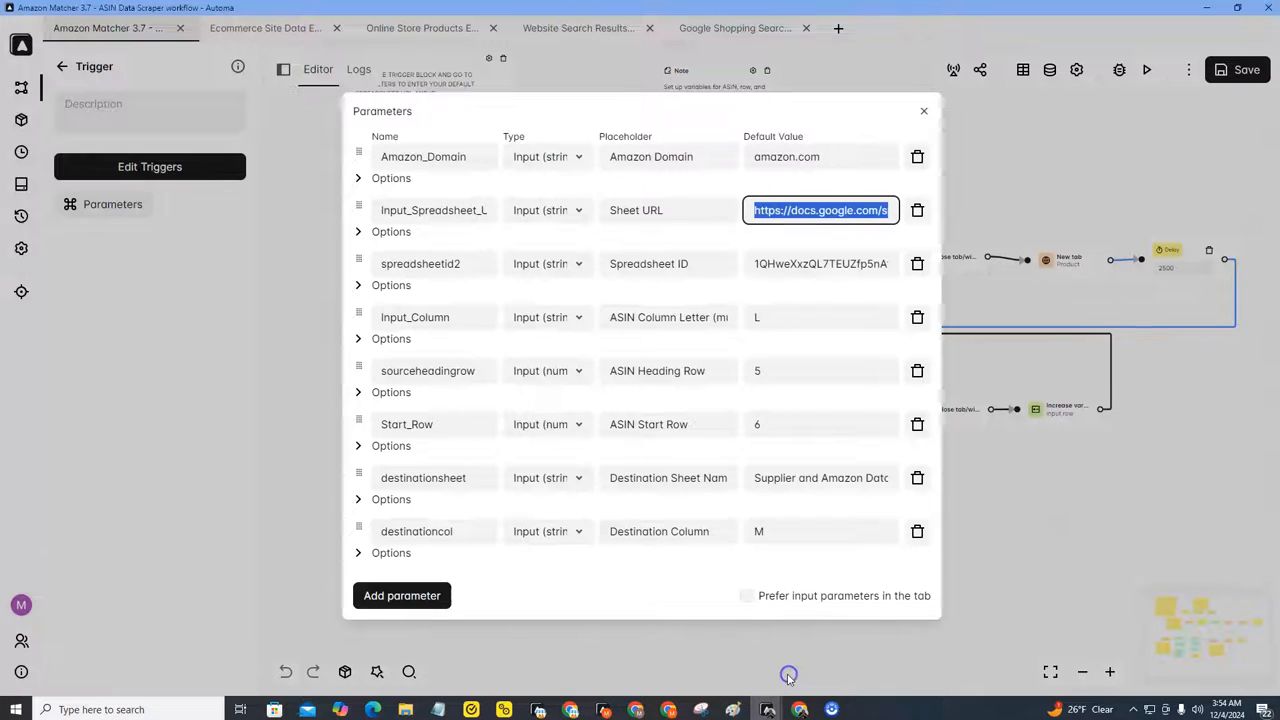
{"action": "double_click", "coordinate": [790, 265]}
{"action": "right_click", "coordinate": [789, 265]}
{"action": "left_click", "coordinate": [829, 345]}
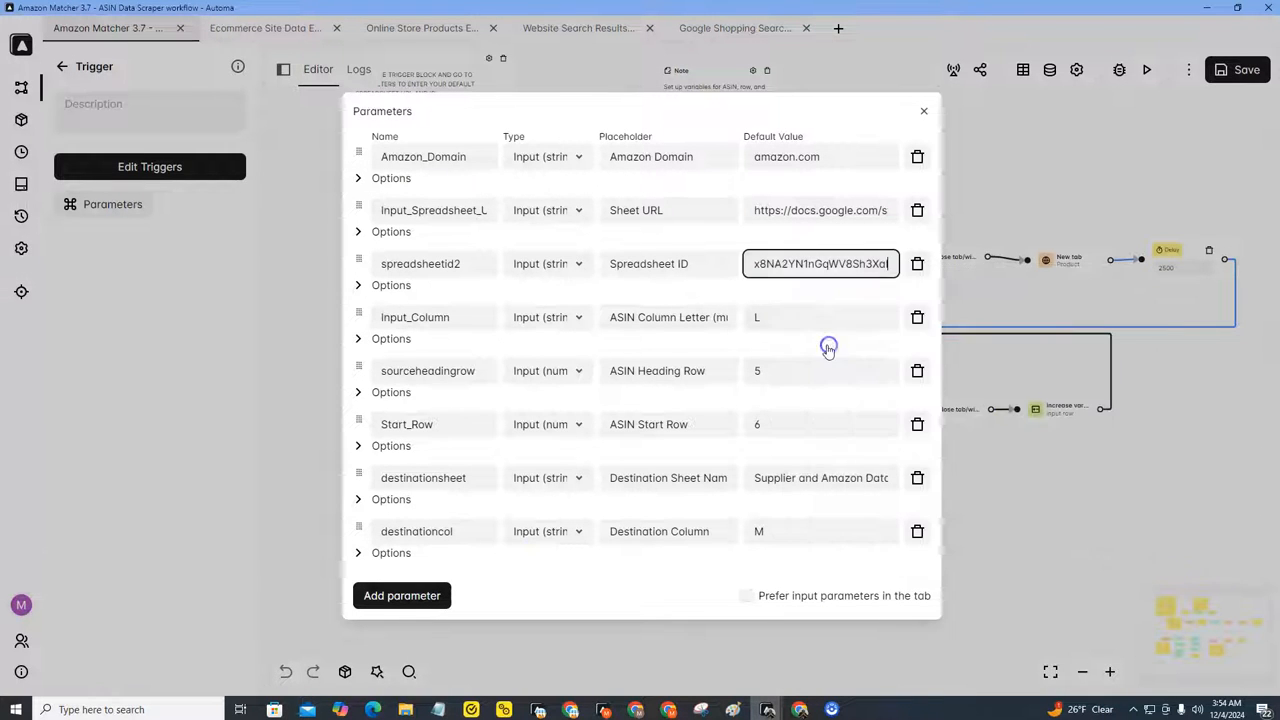
{"action": "left_click", "coordinate": [795, 288]}
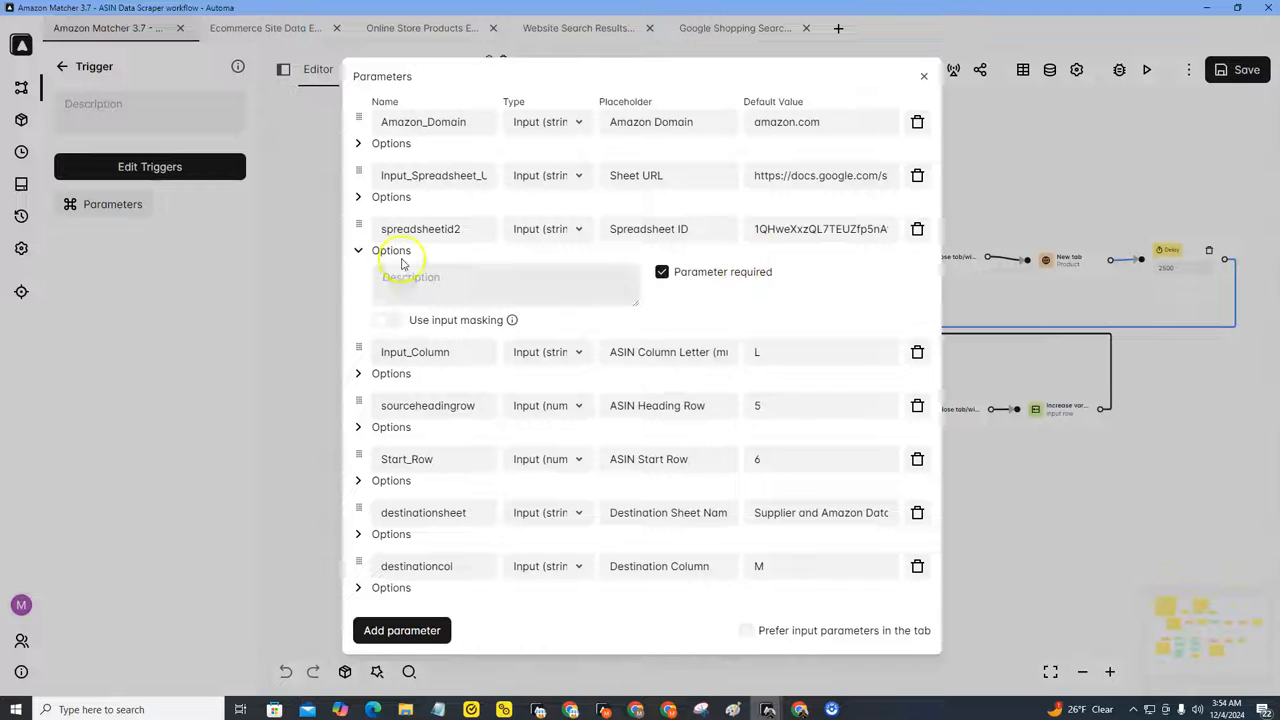
{"action": "left_click", "coordinate": [358, 250]}
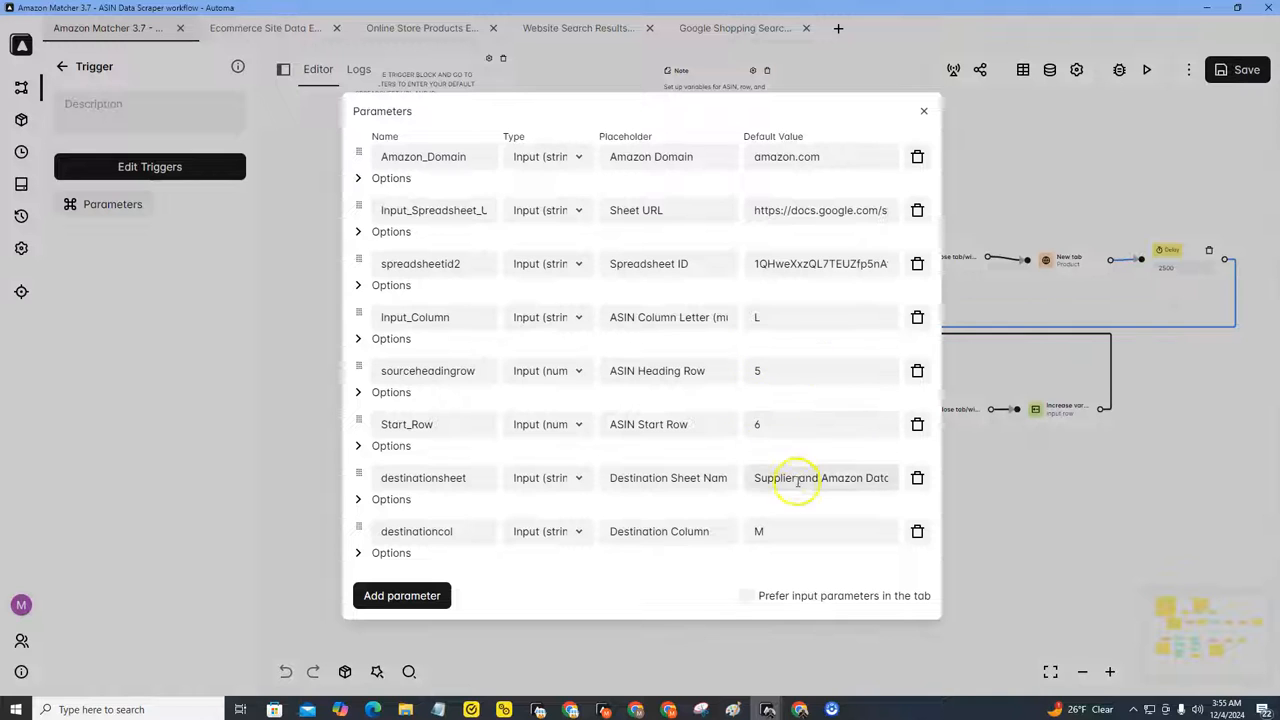
{"action": "left_click", "coordinate": [924, 112]}
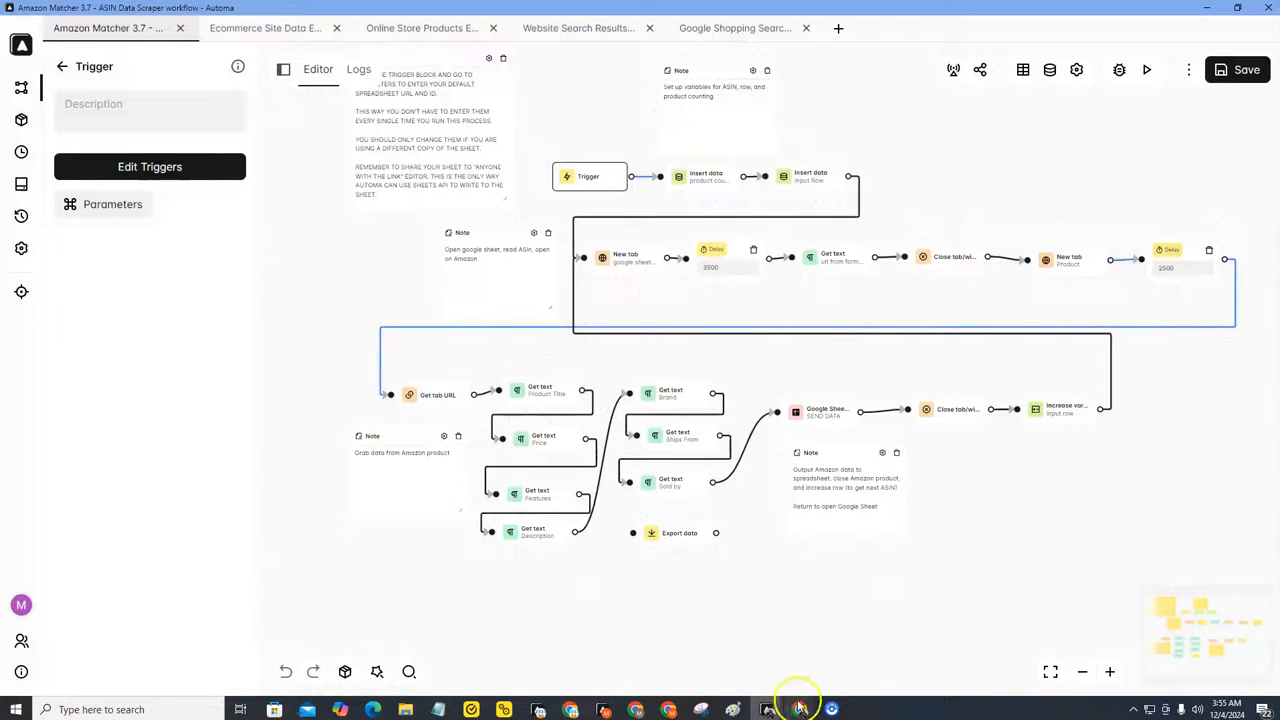
Step: Share the spreadsheet so anyone with the link has Editor access
{"action": "left_click", "coordinate": [805, 668]}
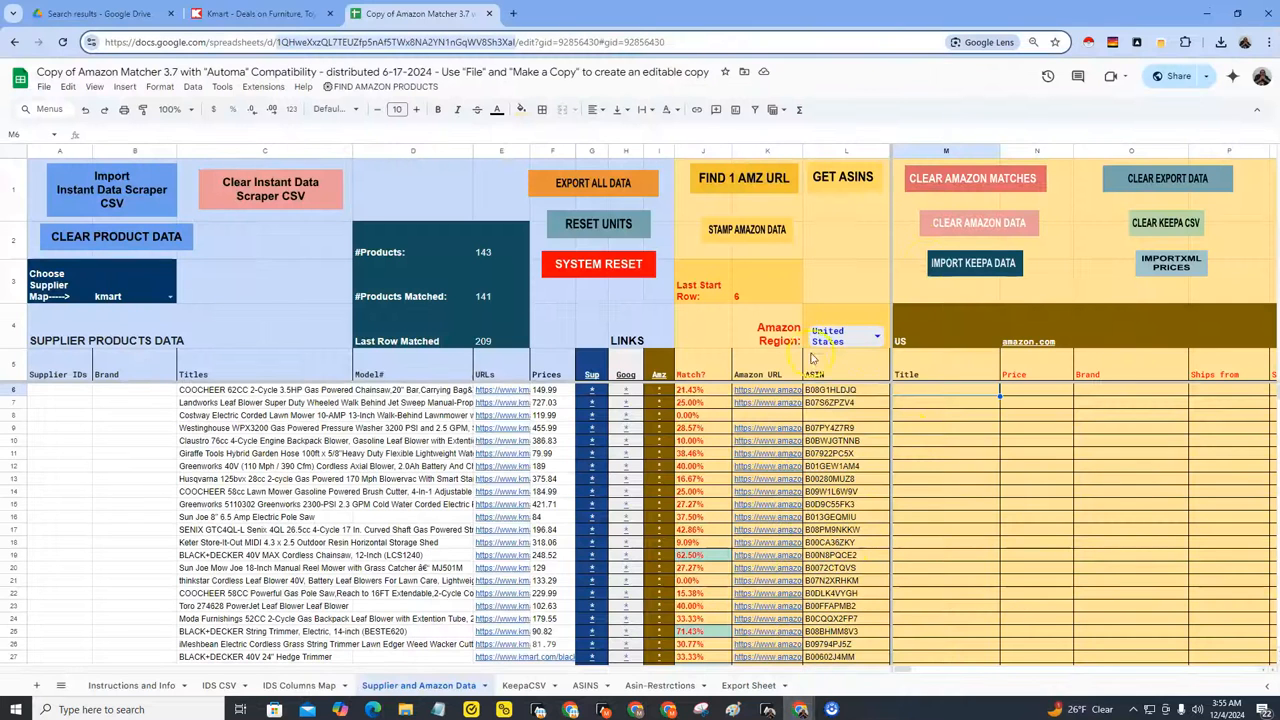
{"action": "left_click", "coordinate": [1160, 78]}
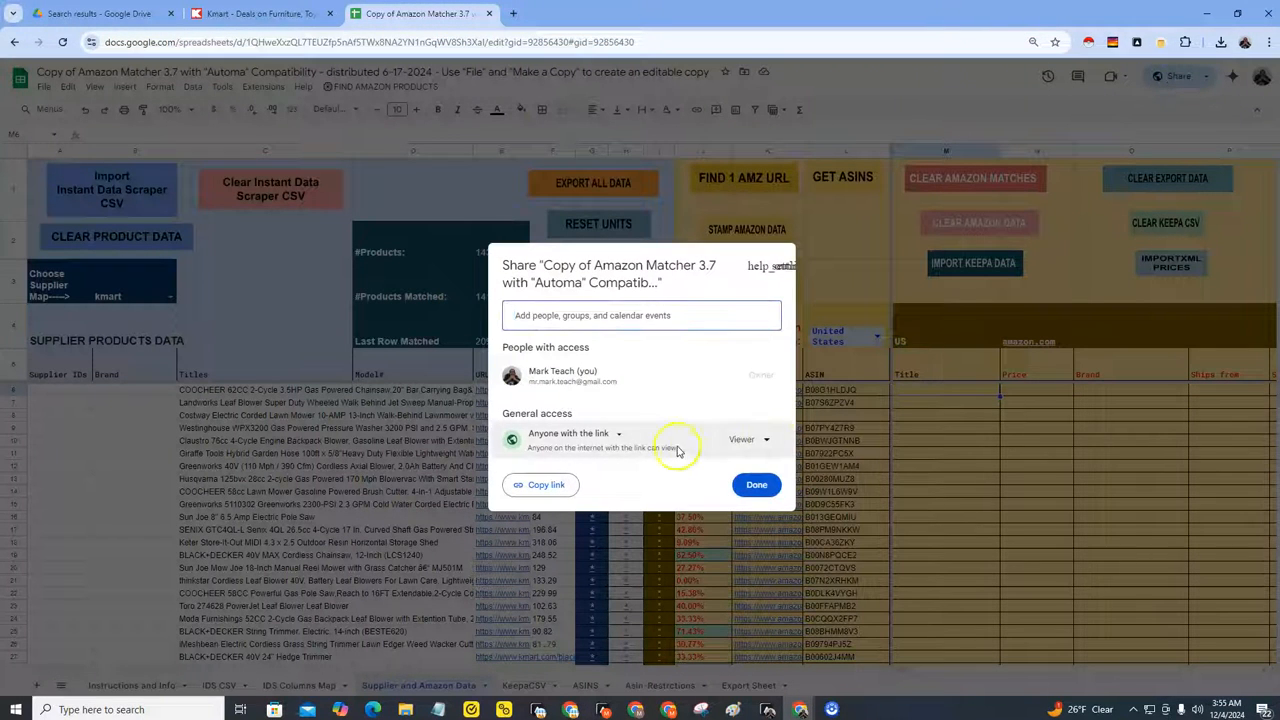
{"action": "left_click", "coordinate": [766, 440]}
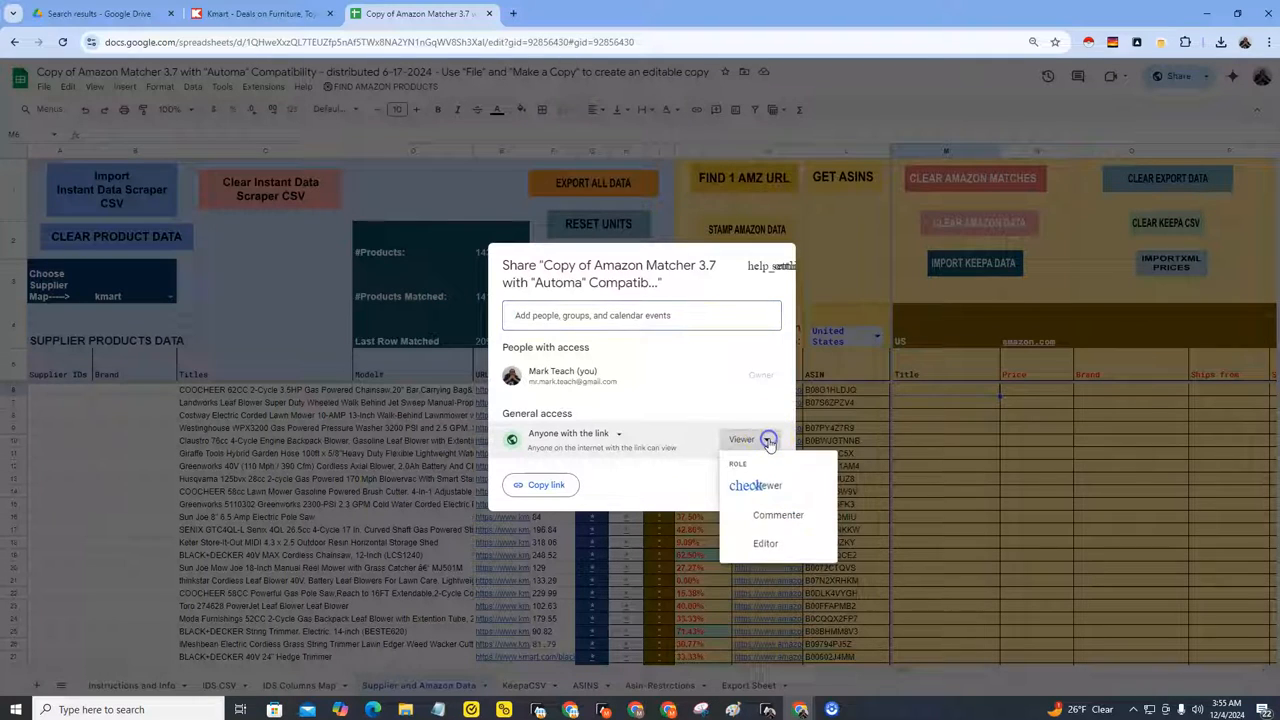
{"action": "left_click", "coordinate": [759, 542]}
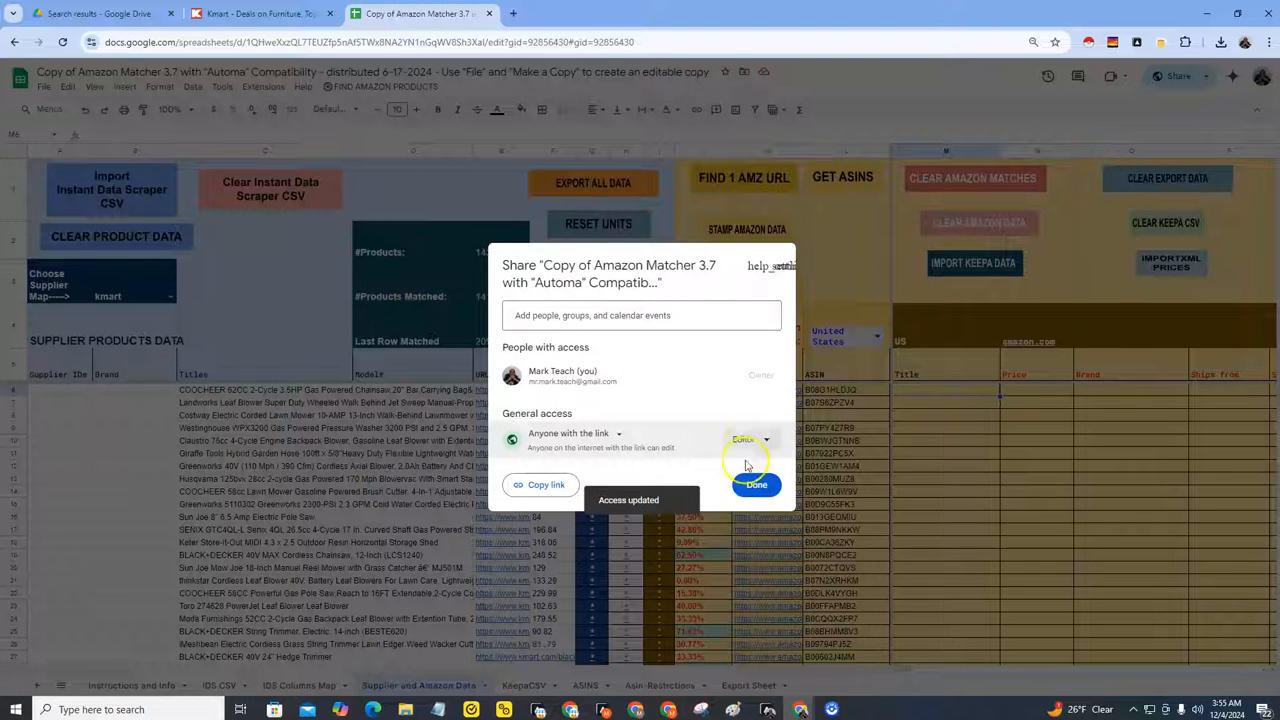
{"action": "left_click", "coordinate": [757, 485]}
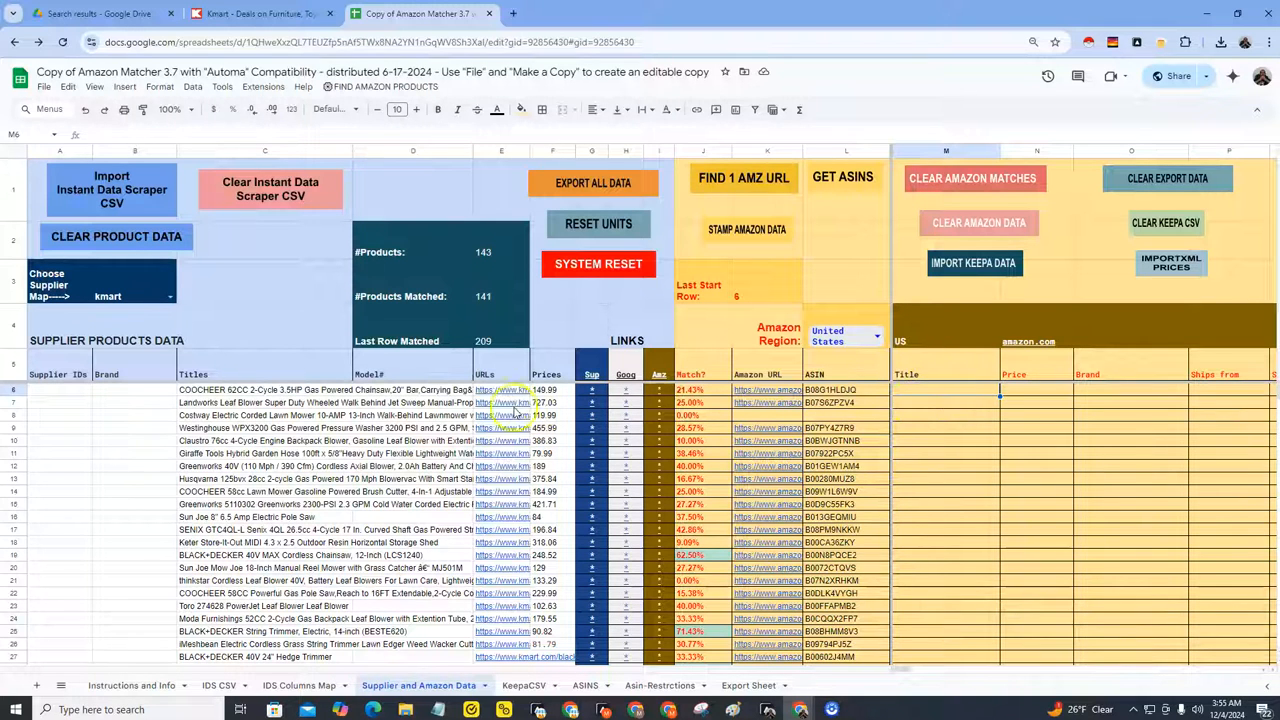
Step: Inspect the ASIN cells and the empty Amazon output cells of row 6 in the sheet
{"action": "left_click_drag", "start_coordinate": [845, 390], "coordinate": [837, 528]}
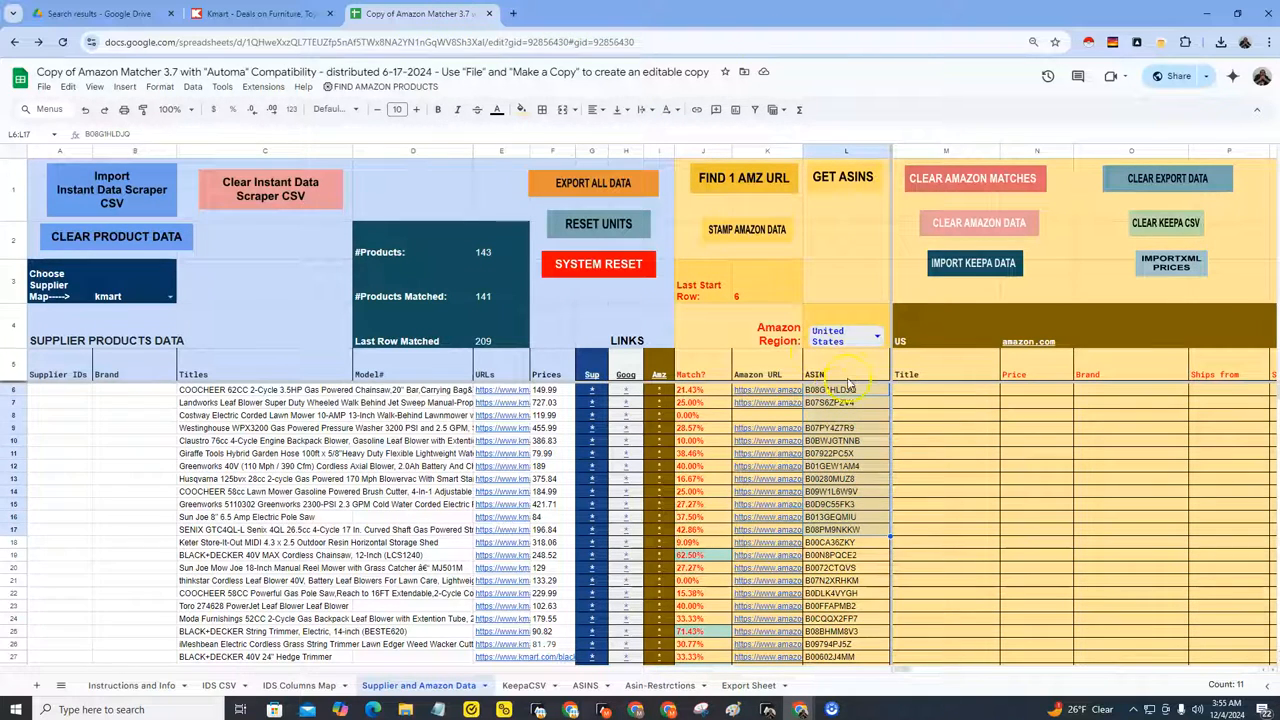
{"action": "left_click_drag", "start_coordinate": [845, 390], "coordinate": [840, 580]}
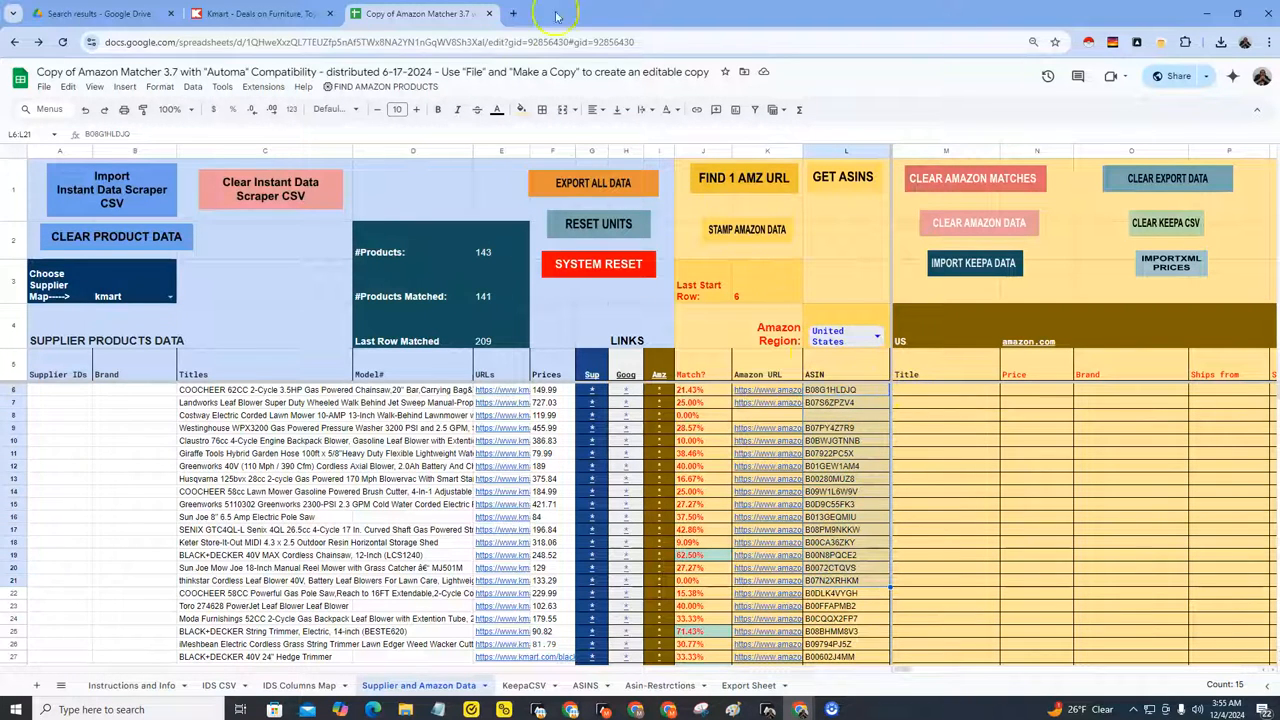
{"action": "left_click_drag", "start_coordinate": [912, 397], "coordinate": [1232, 383]}
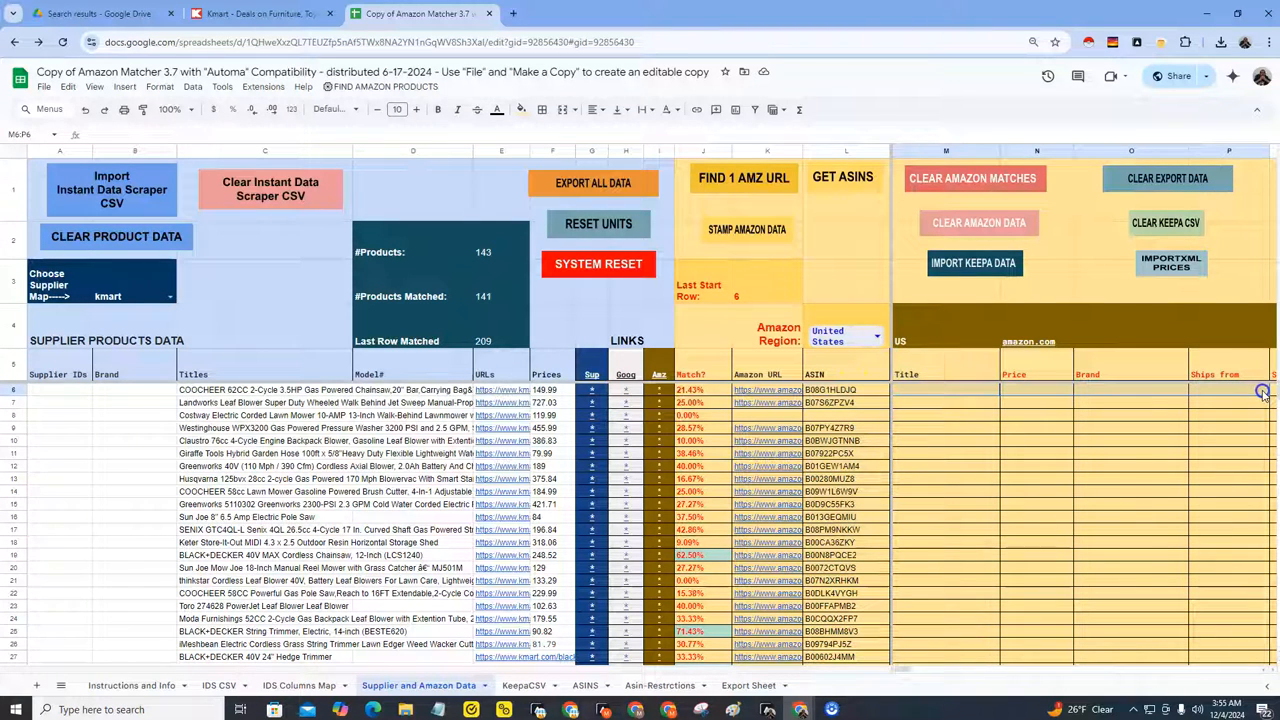
{"action": "left_click_drag", "start_coordinate": [937, 394], "coordinate": [1187, 389]}
Step: Review the Trigger's parameter default values in the workflow editor
{"action": "mouse_move", "coordinate": [768, 708]}
{"action": "left_click", "coordinate": [838, 666]}
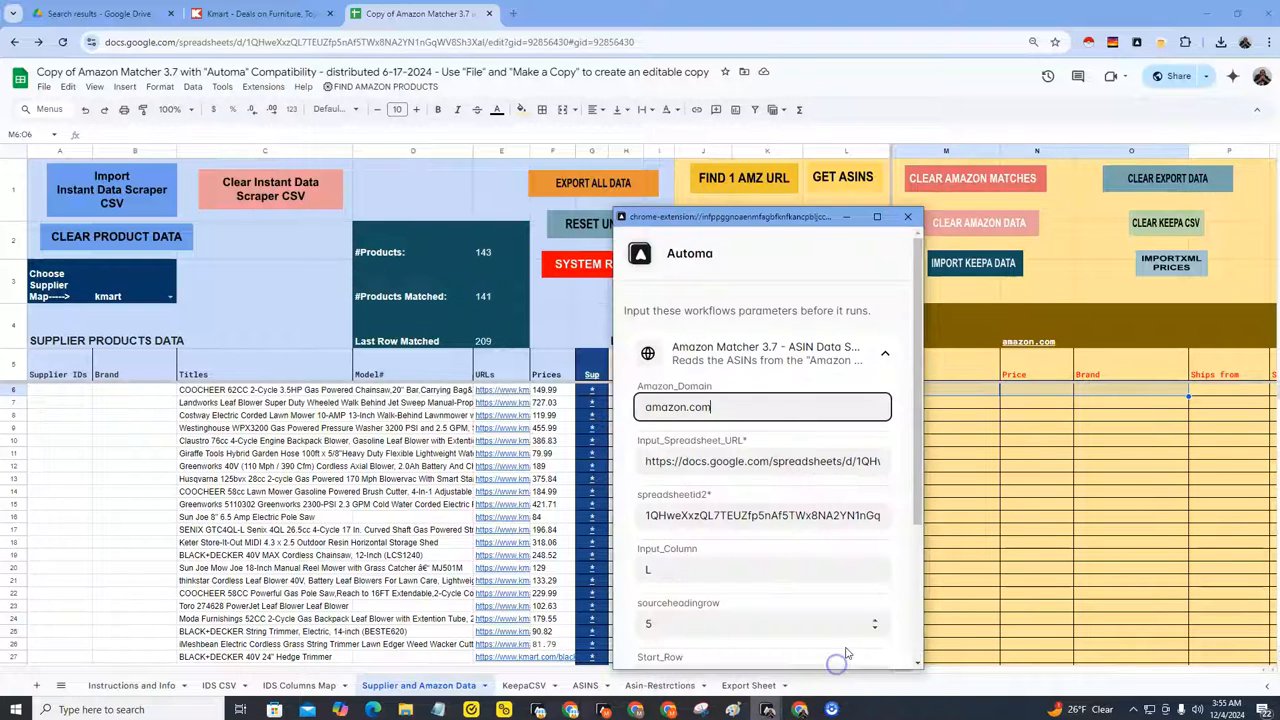
{"action": "left_click", "coordinate": [906, 224]}
{"action": "left_click", "coordinate": [768, 709]}
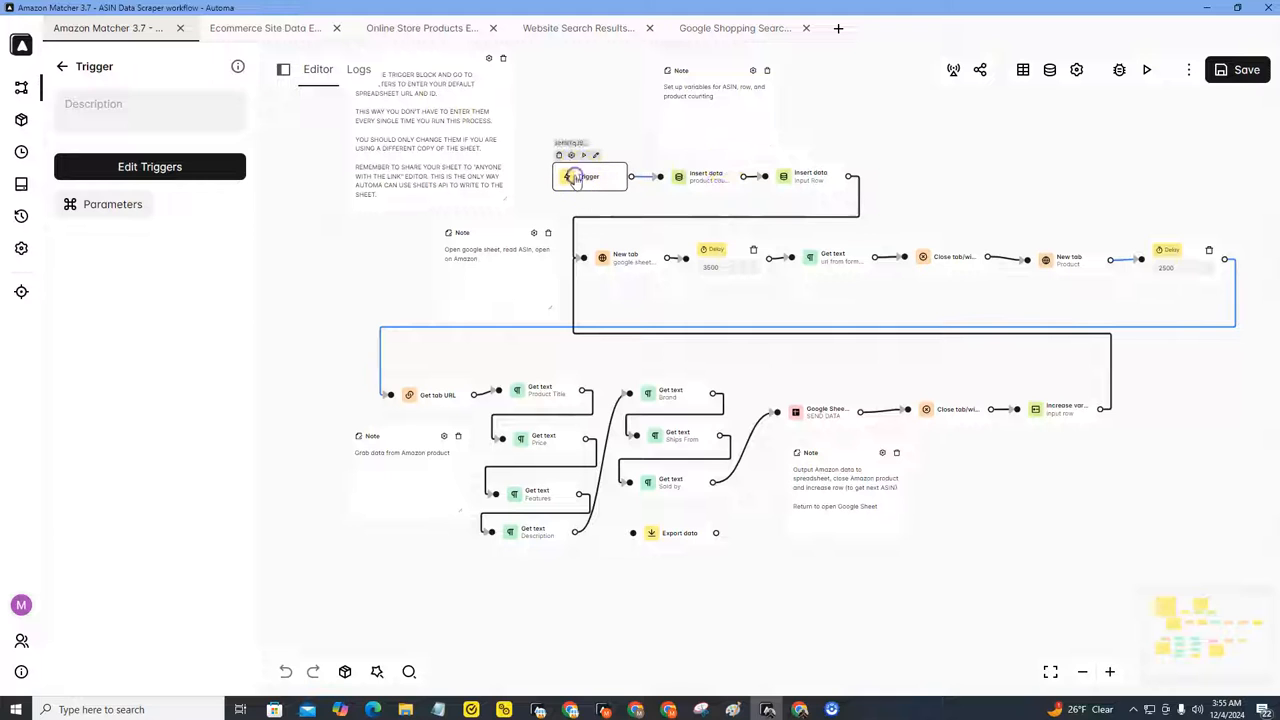
{"action": "left_click", "coordinate": [66, 205]}
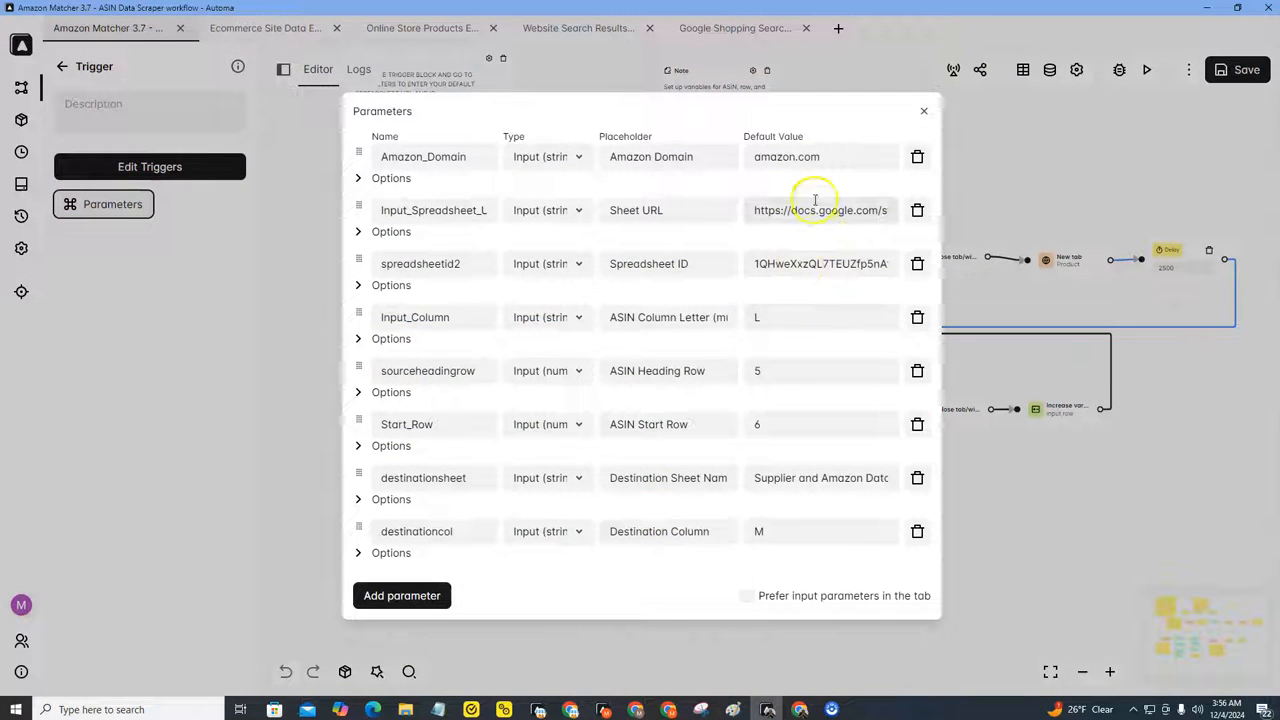
{"action": "left_click", "coordinate": [924, 111]}
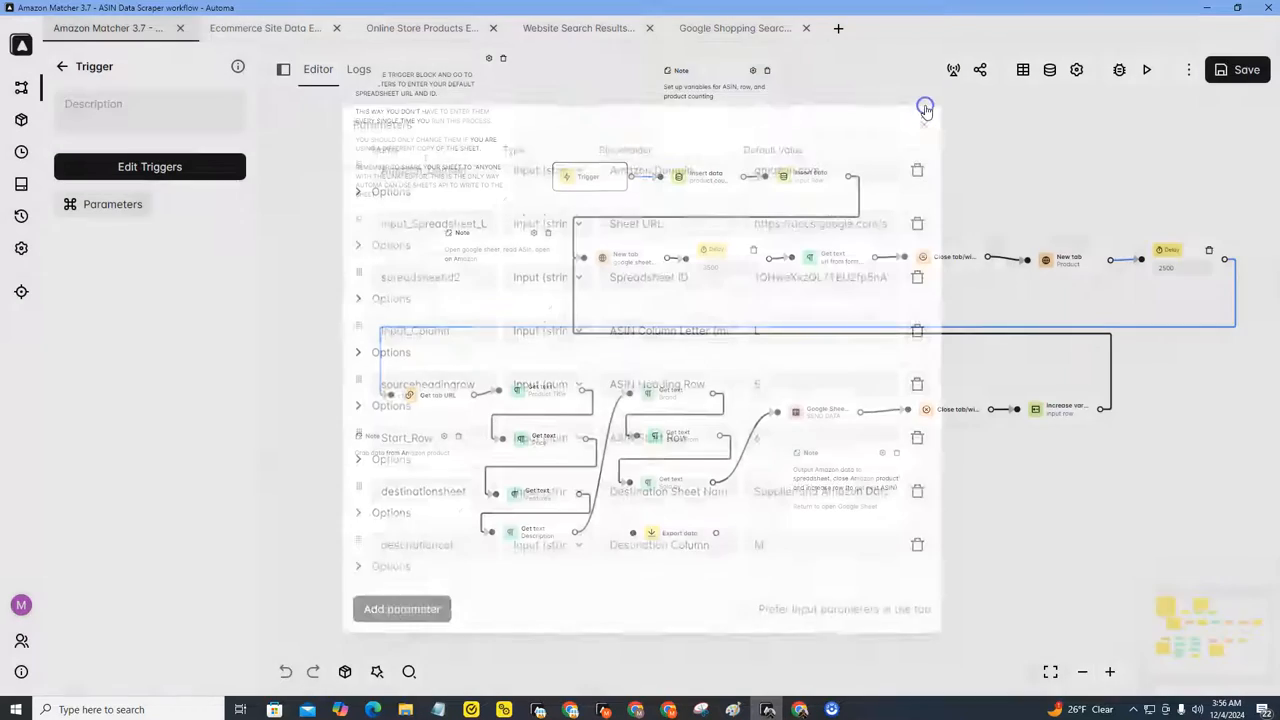
Step: Run the workflow with the prefilled parameters, checking the target rows in the sheet before starting
{"action": "left_click", "coordinate": [1147, 72]}
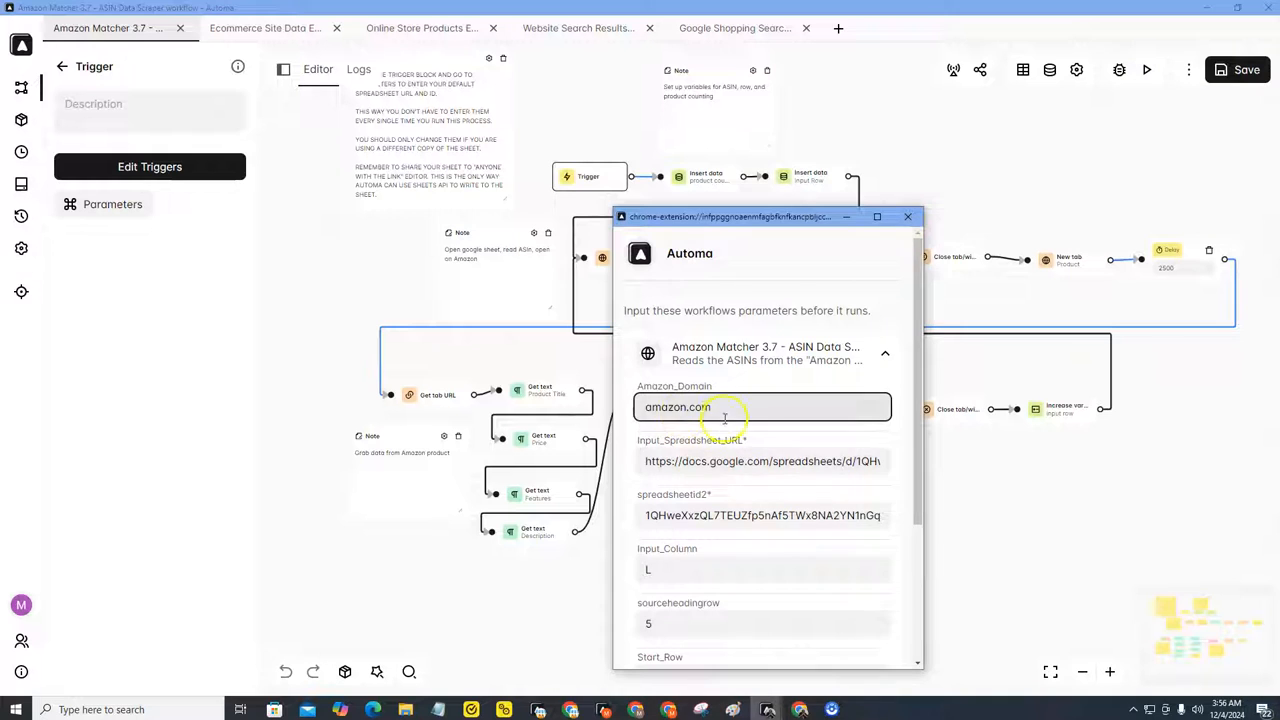
{"action": "scroll", "coordinate": [760, 440], "scroll_direction": "down", "scroll_amount": 2}
{"action": "scroll", "coordinate": [719, 464], "scroll_direction": "down", "scroll_amount": 1}
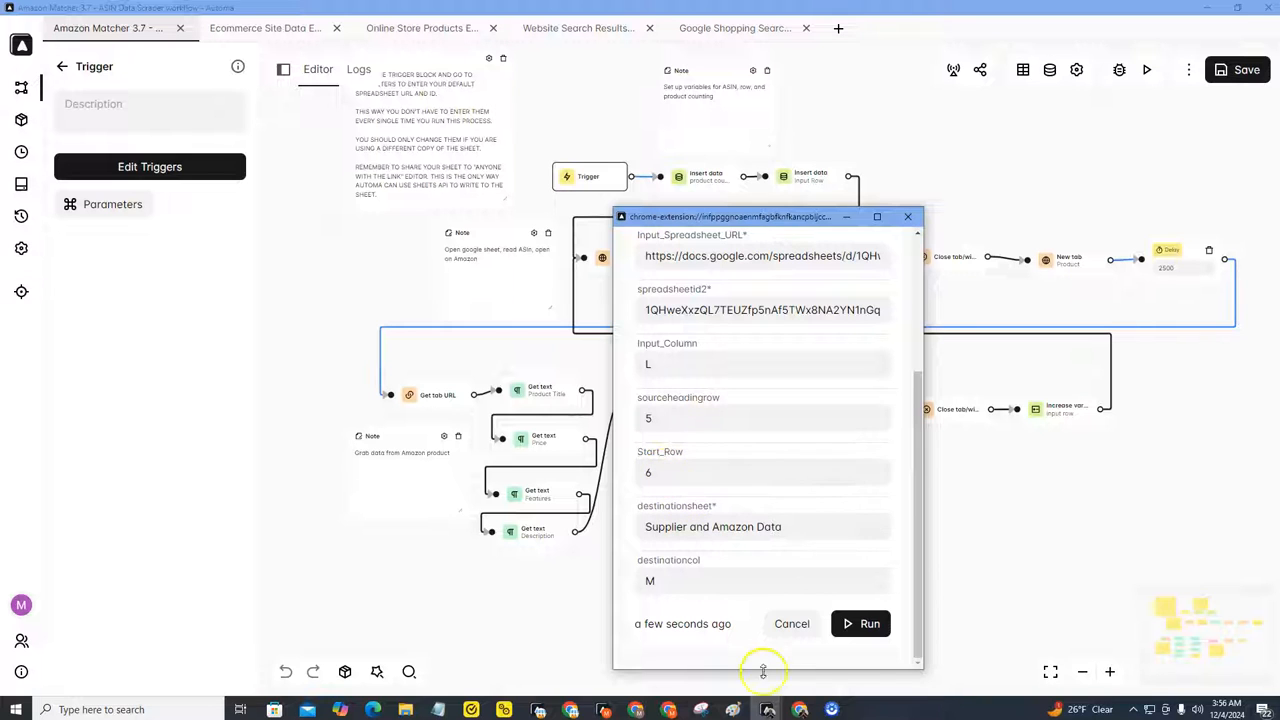
{"action": "mouse_move", "coordinate": [803, 698]}
{"action": "left_click", "coordinate": [858, 626]}
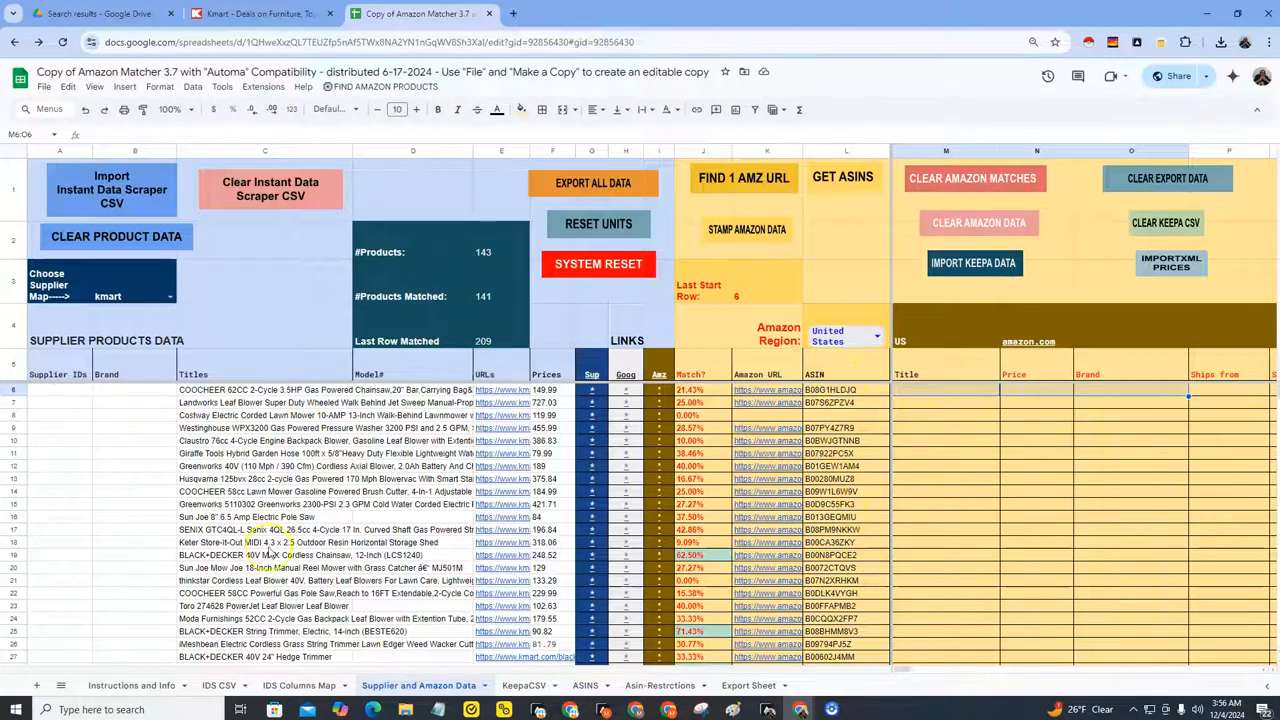
{"action": "scroll", "coordinate": [120, 560], "scroll_direction": "down", "scroll_amount": 20}
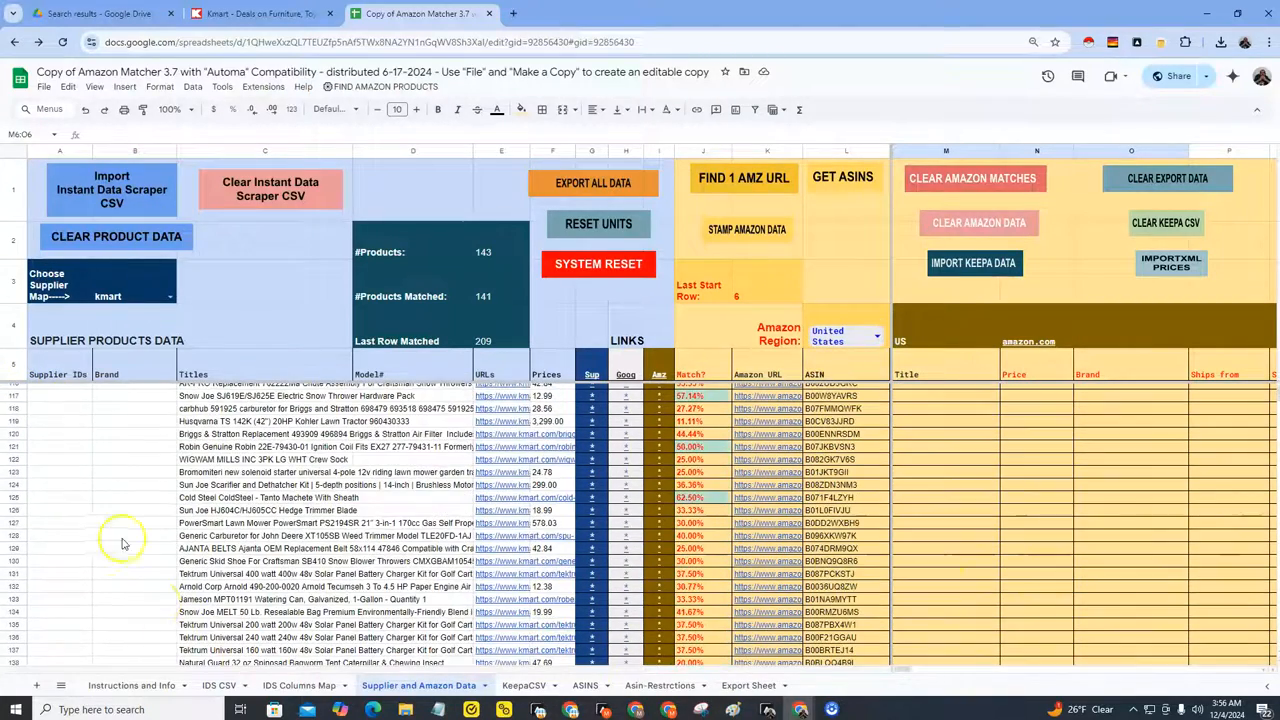
{"action": "left_click", "coordinate": [14, 471]}
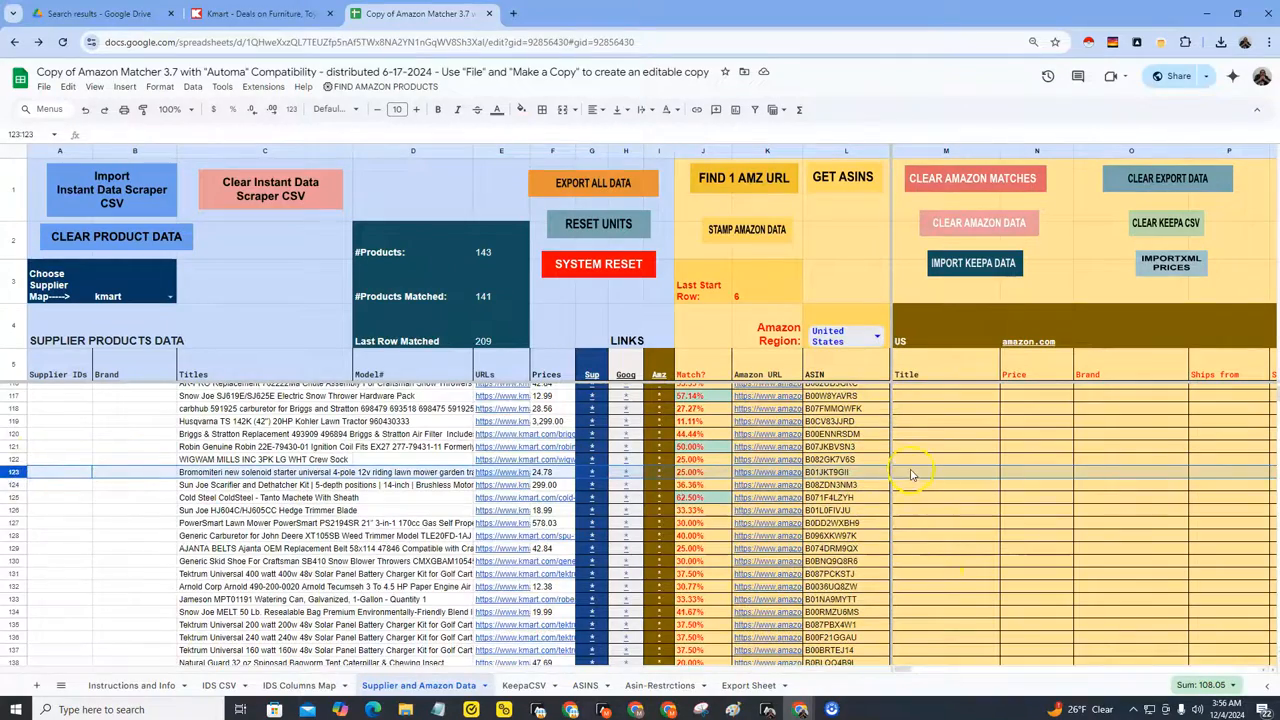
{"action": "scroll", "coordinate": [910, 475], "scroll_direction": "up", "scroll_amount": 20}
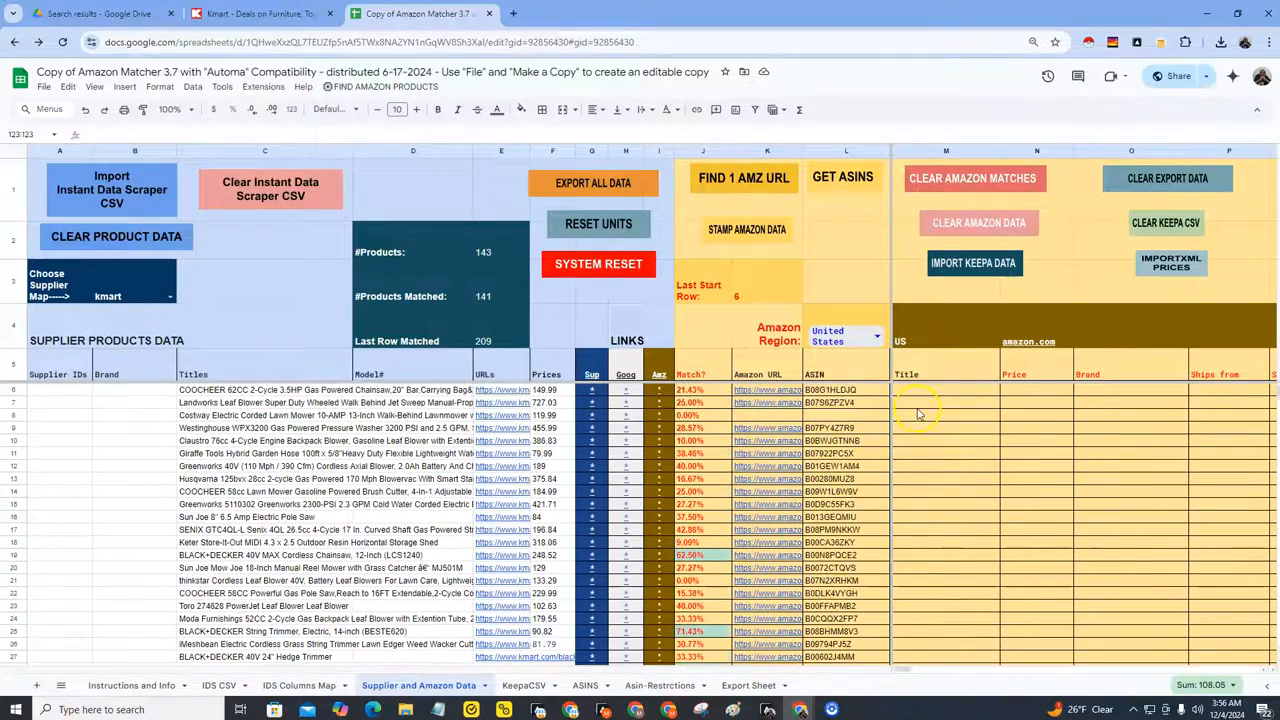
{"action": "left_click", "coordinate": [928, 393]}
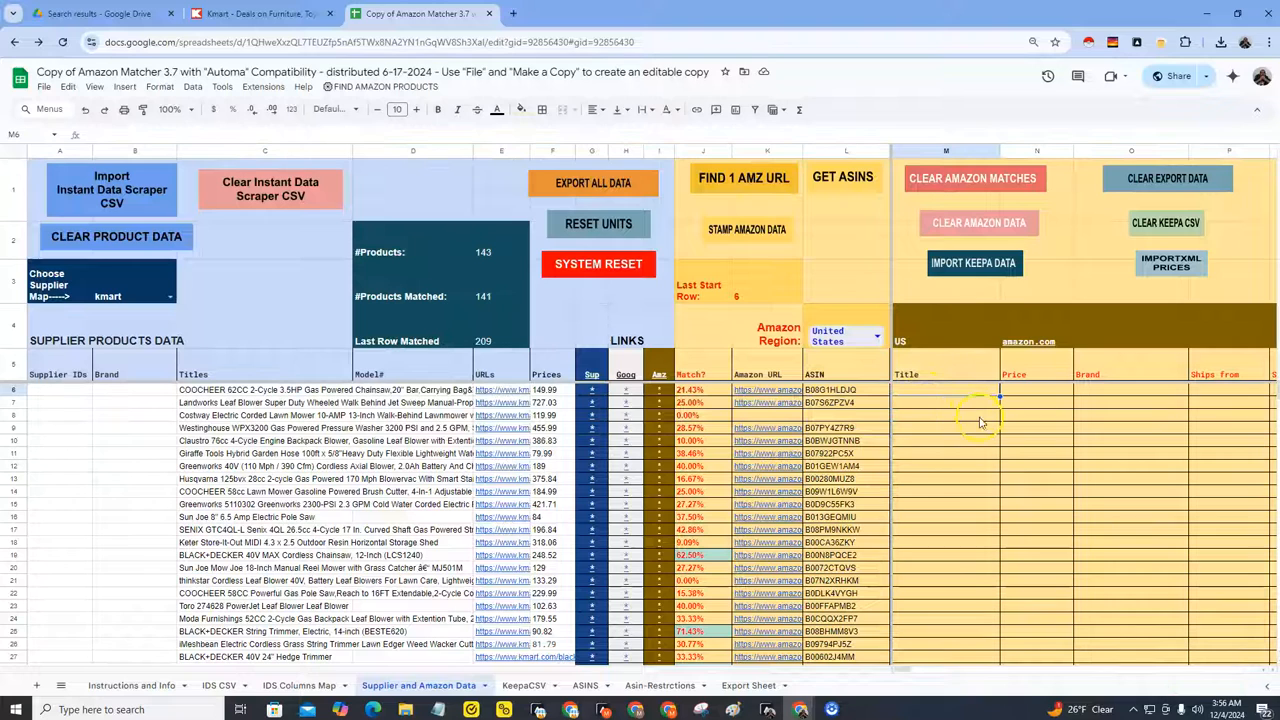
{"action": "mouse_move", "coordinate": [768, 706]}
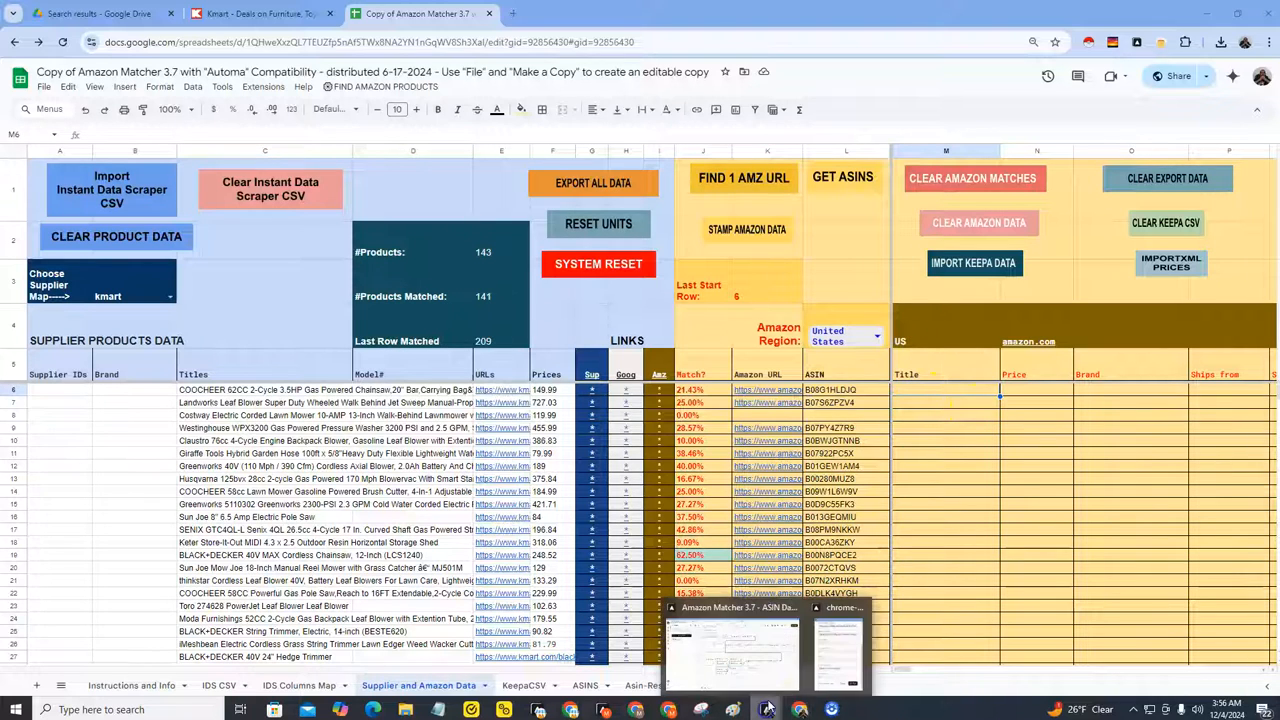
{"action": "left_click", "coordinate": [838, 670]}
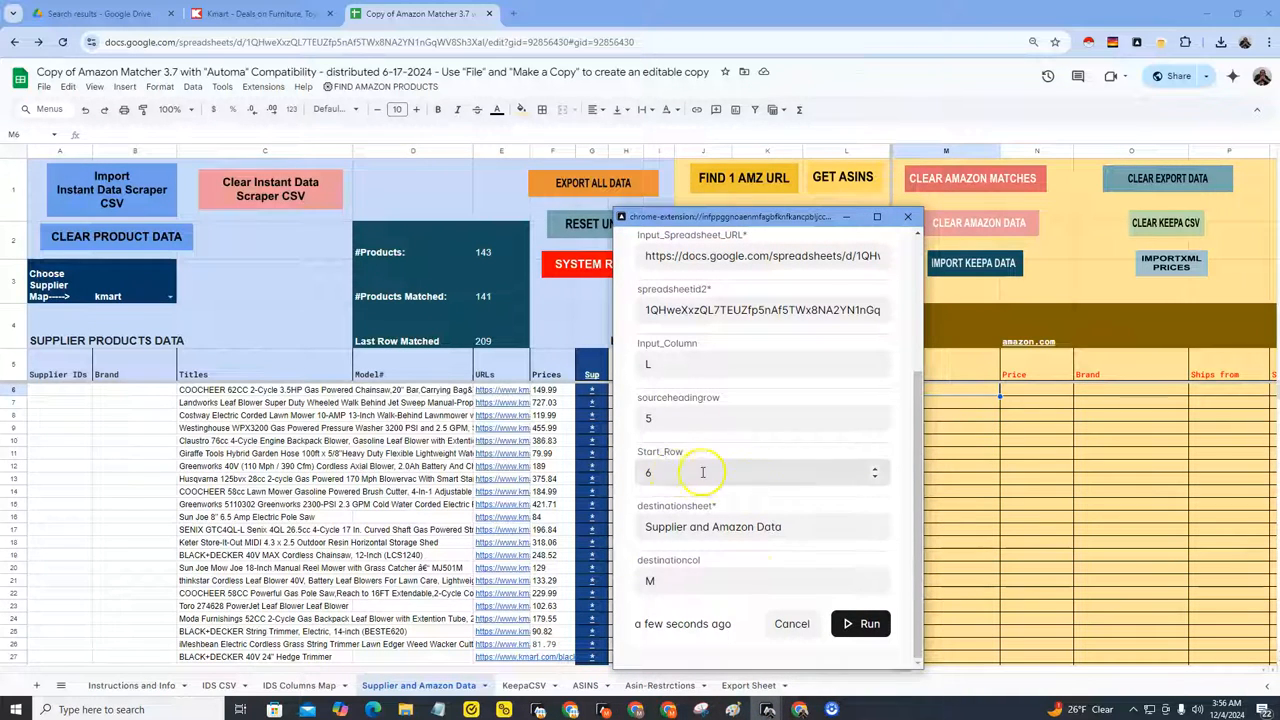
{"action": "left_click", "coordinate": [862, 624]}
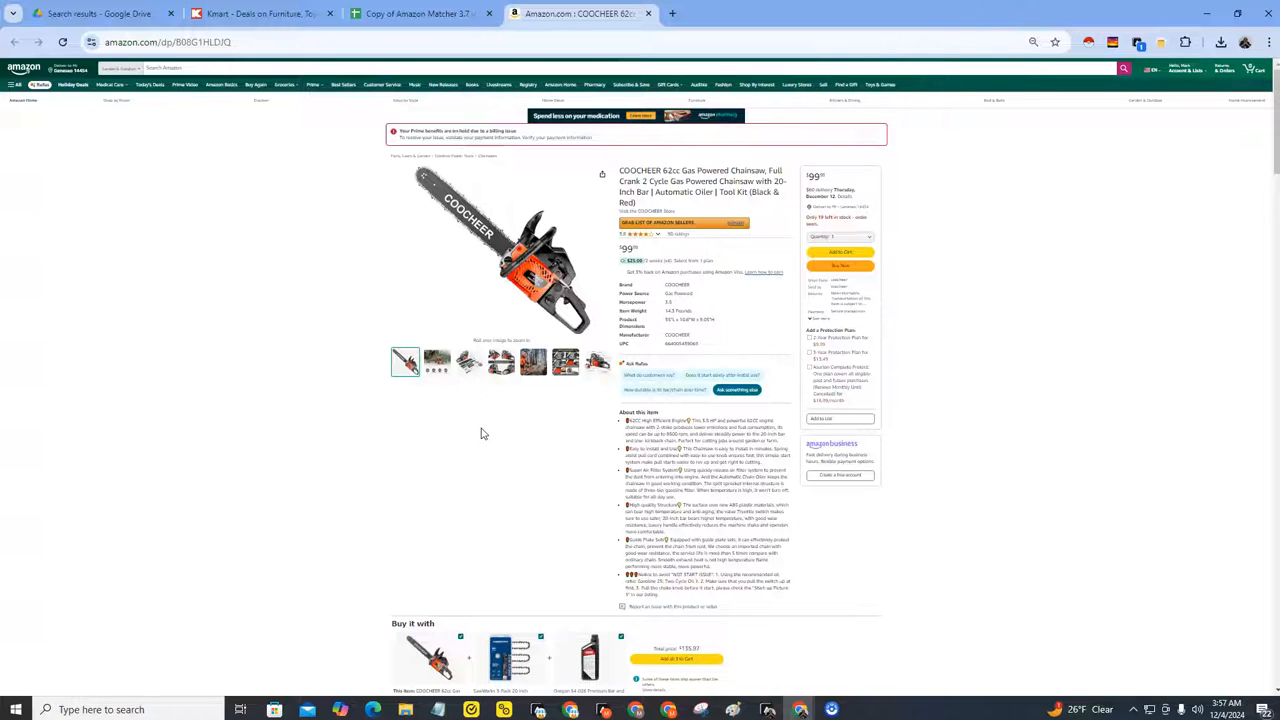
Step: Watch the running workflow open Amazon product pages and return to the spreadsheet
{"action": "key", "text": "alt+Left"}
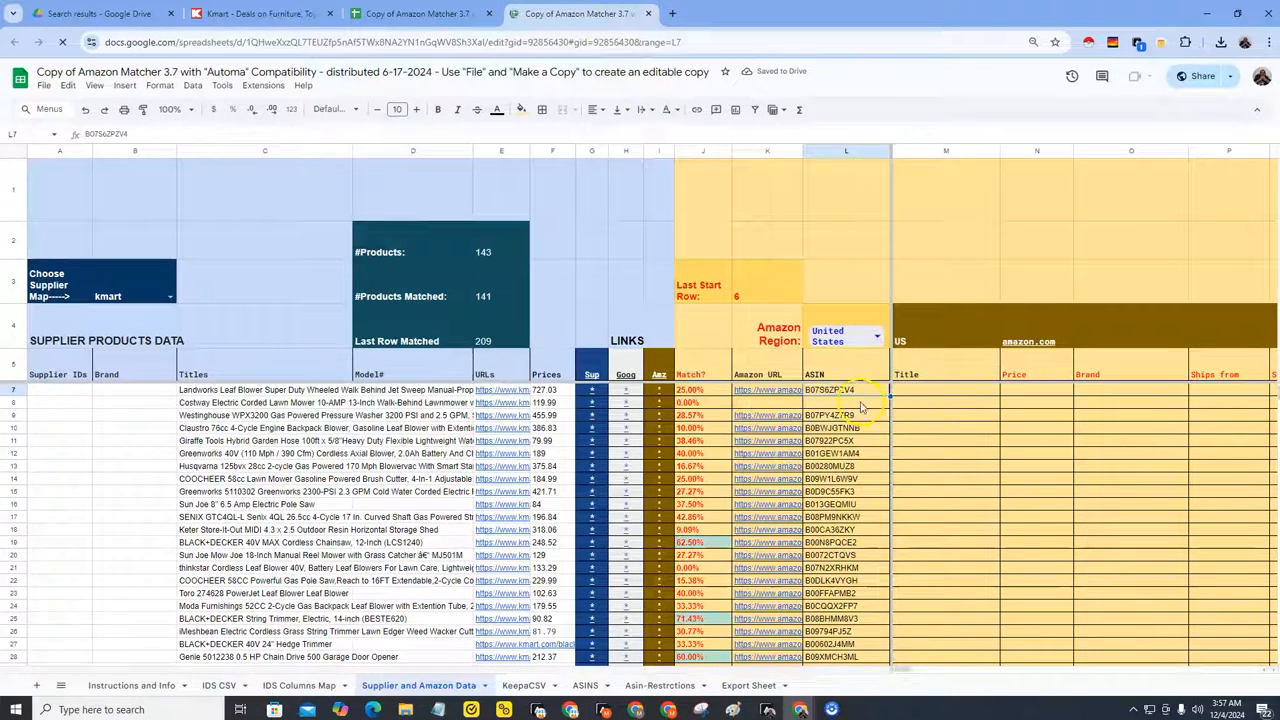
{"action": "left_click", "coordinate": [396, 13]}
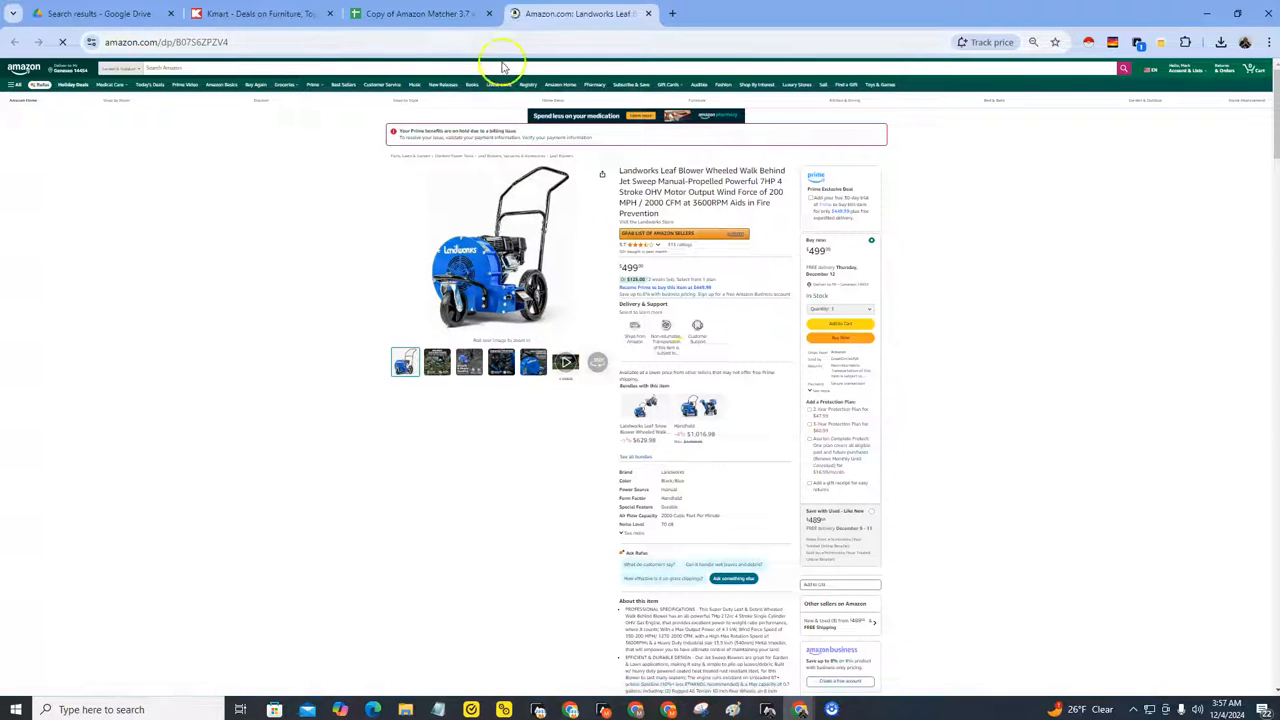
{"action": "left_click", "coordinate": [768, 707]}
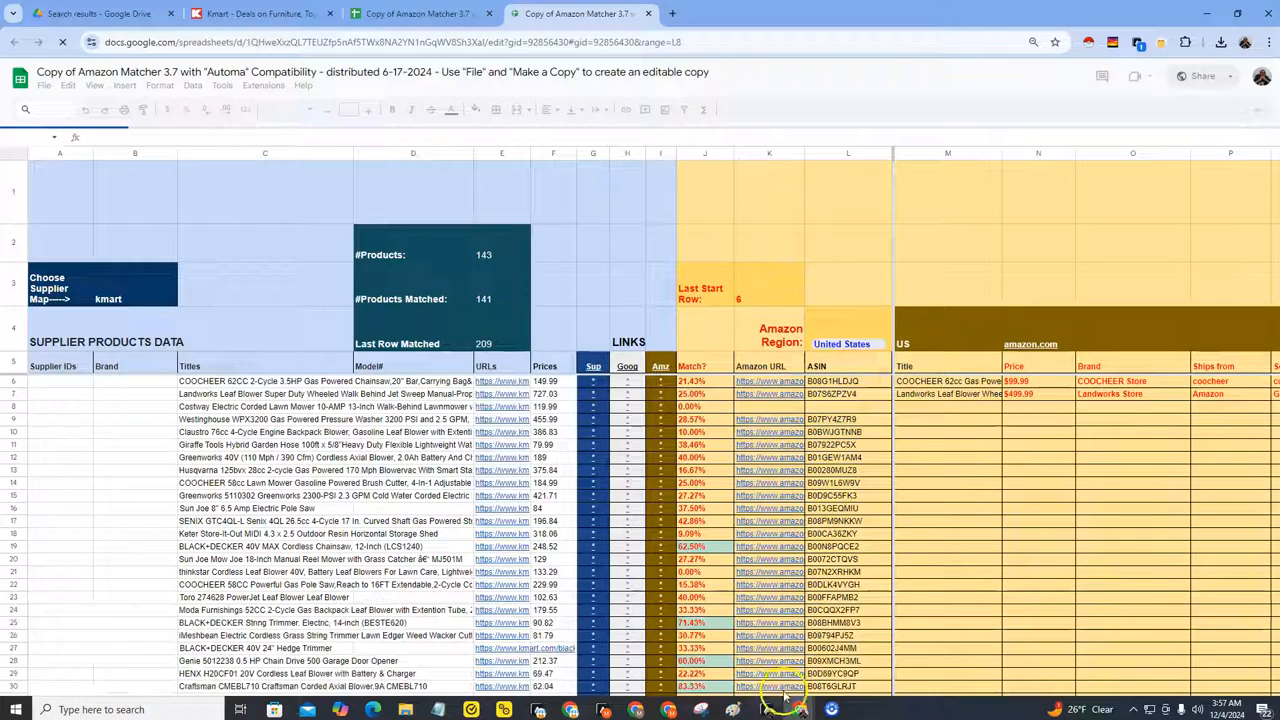
{"action": "left_click", "coordinate": [768, 708]}
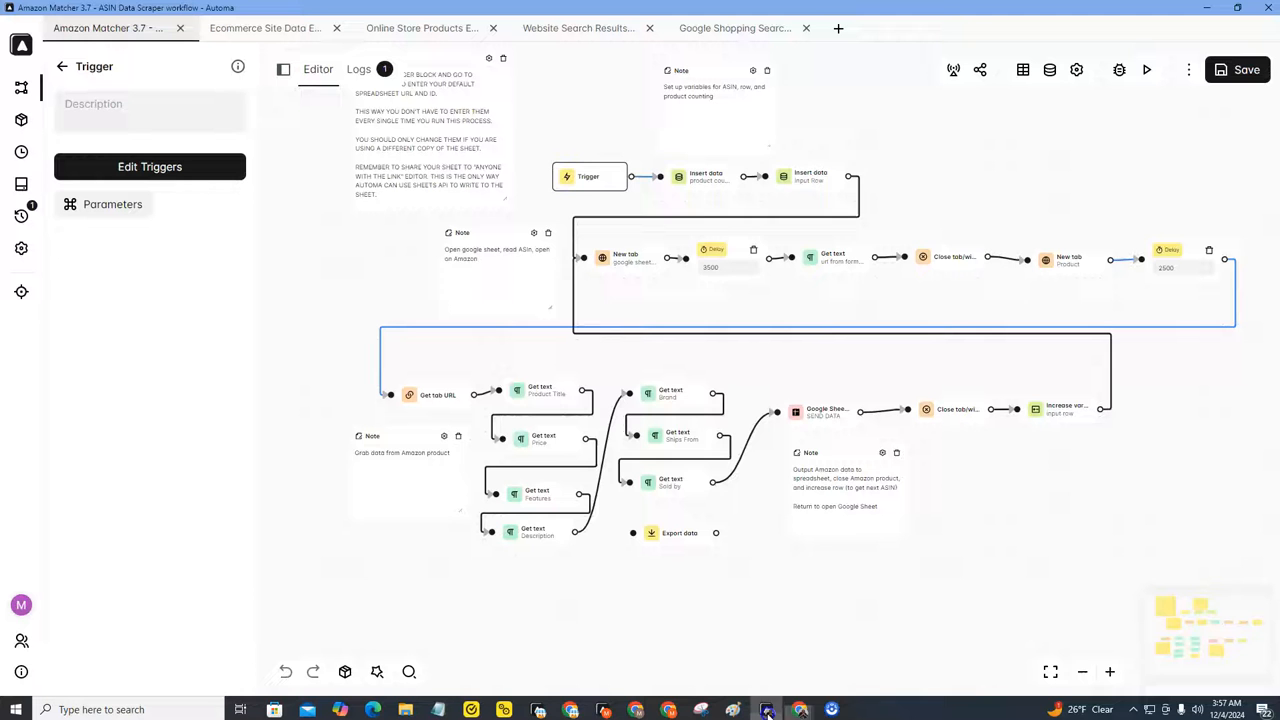
Step: Stop the running workflow from the logs list and close the logs
{"action": "left_click", "coordinate": [357, 69]}
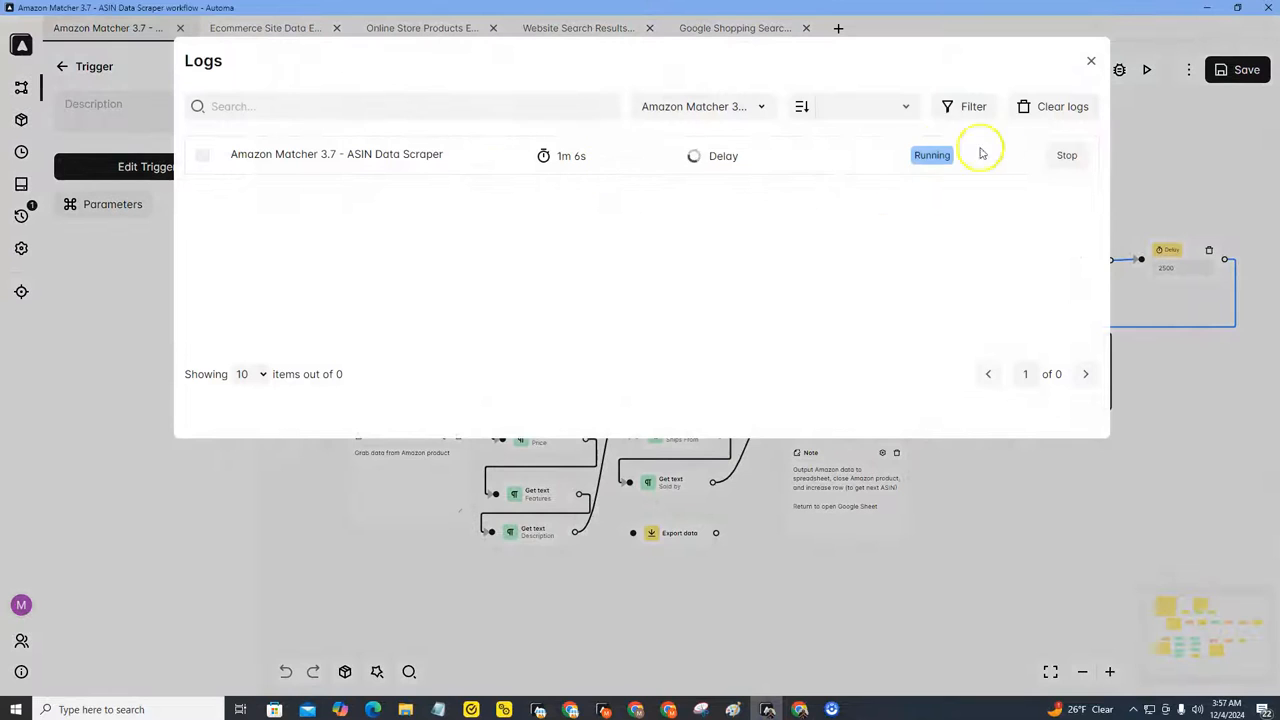
{"action": "left_click", "coordinate": [1067, 157]}
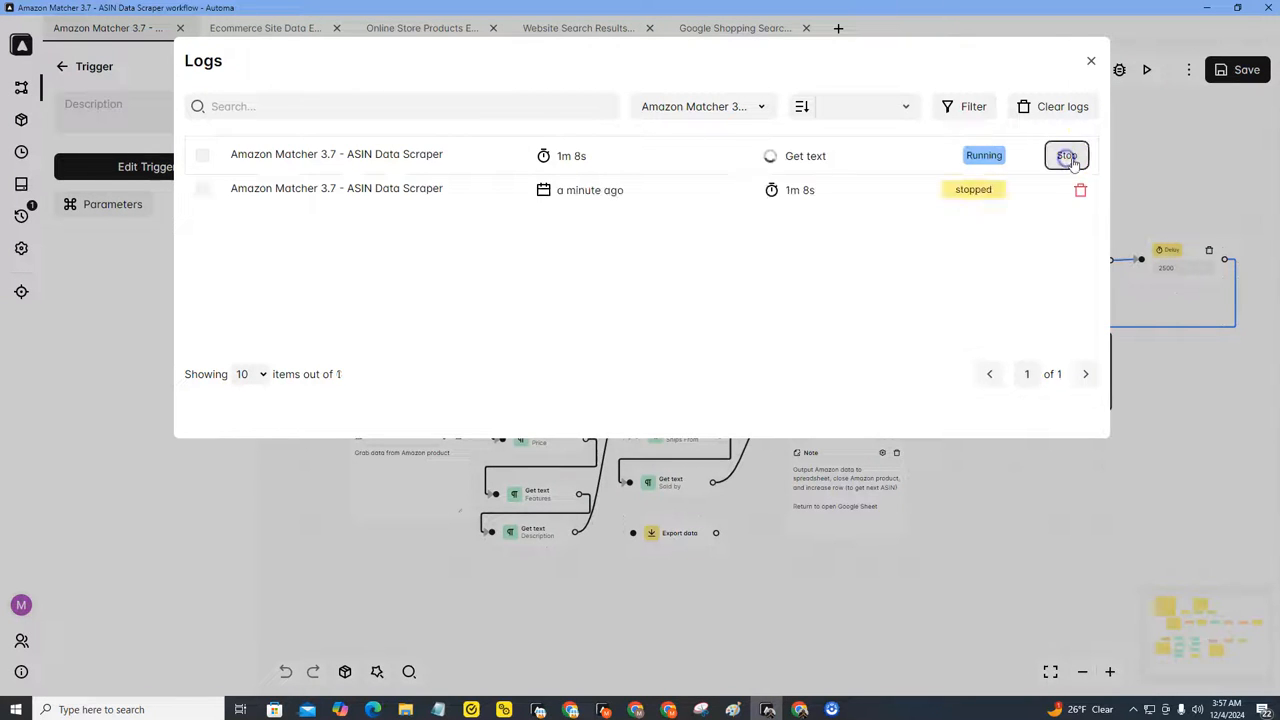
{"action": "left_click", "coordinate": [1090, 61]}
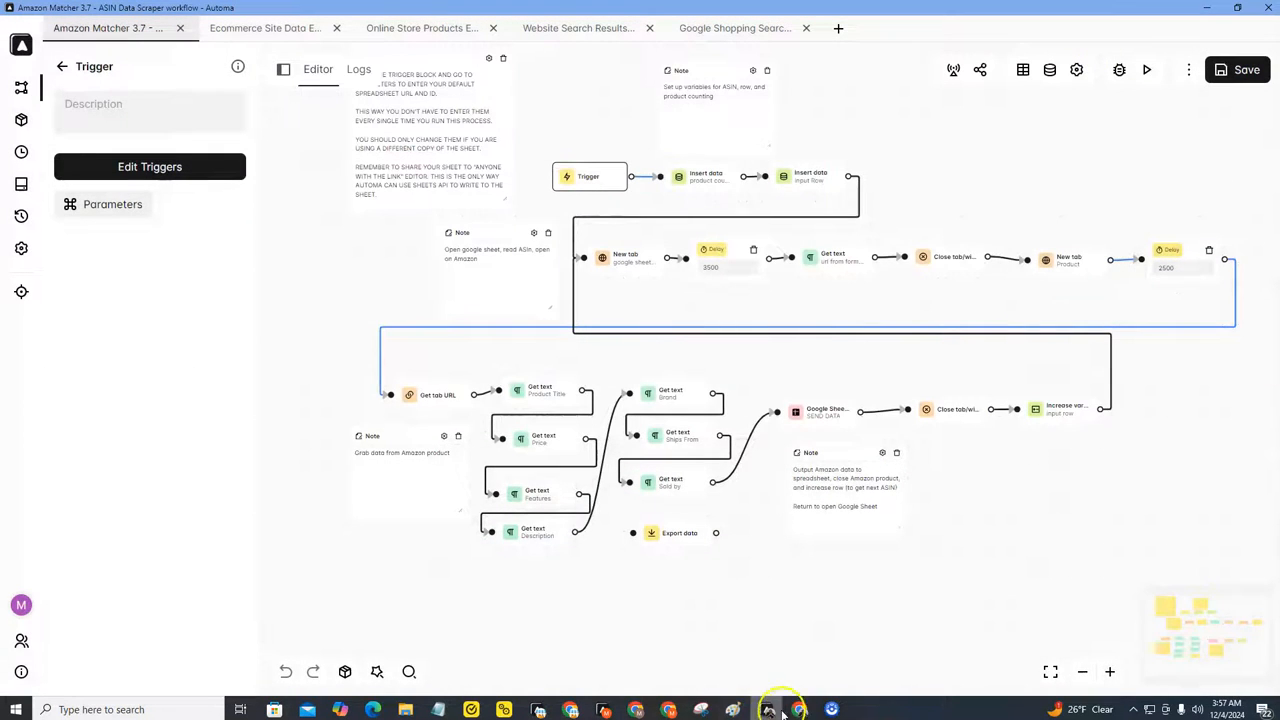
Step: Inspect the scraped title, price, brand, ships-from and sold-by values in rows 6 and 7 of the sheet
{"action": "mouse_move", "coordinate": [800, 709]}
{"action": "left_click", "coordinate": [872, 658]}
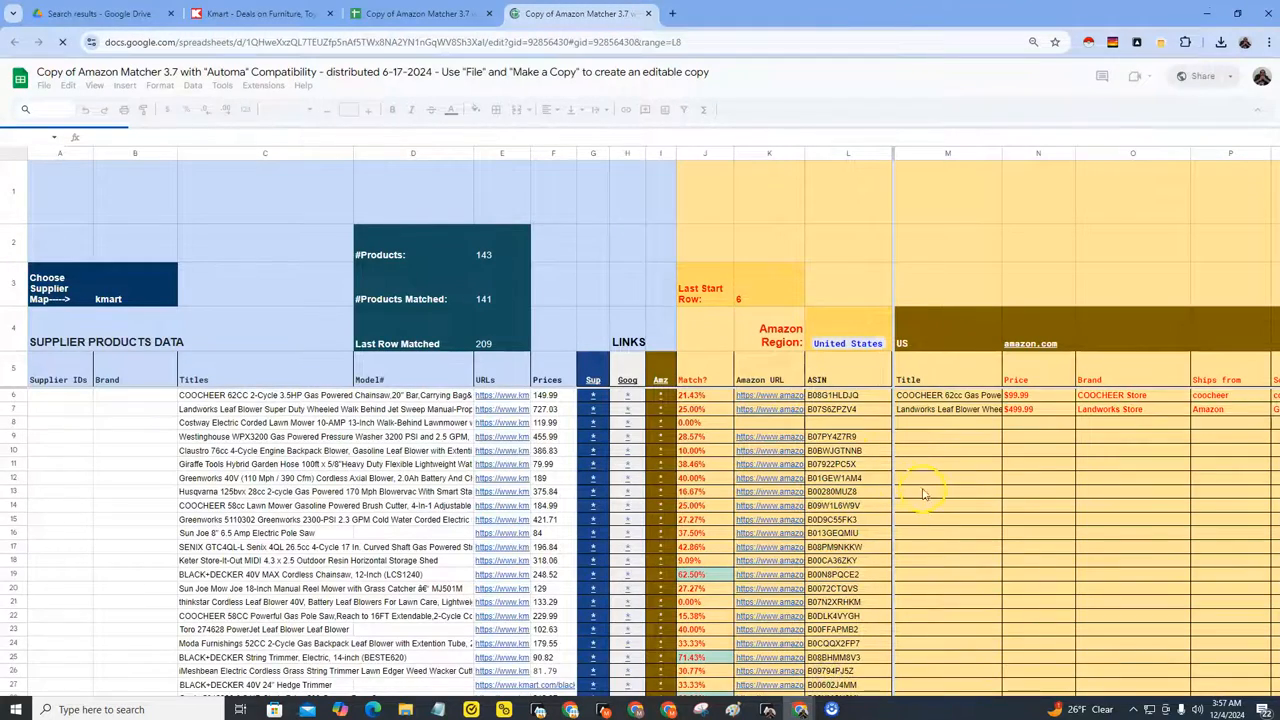
{"action": "scroll", "coordinate": [930, 438], "scroll_direction": "up", "scroll_amount": 1}
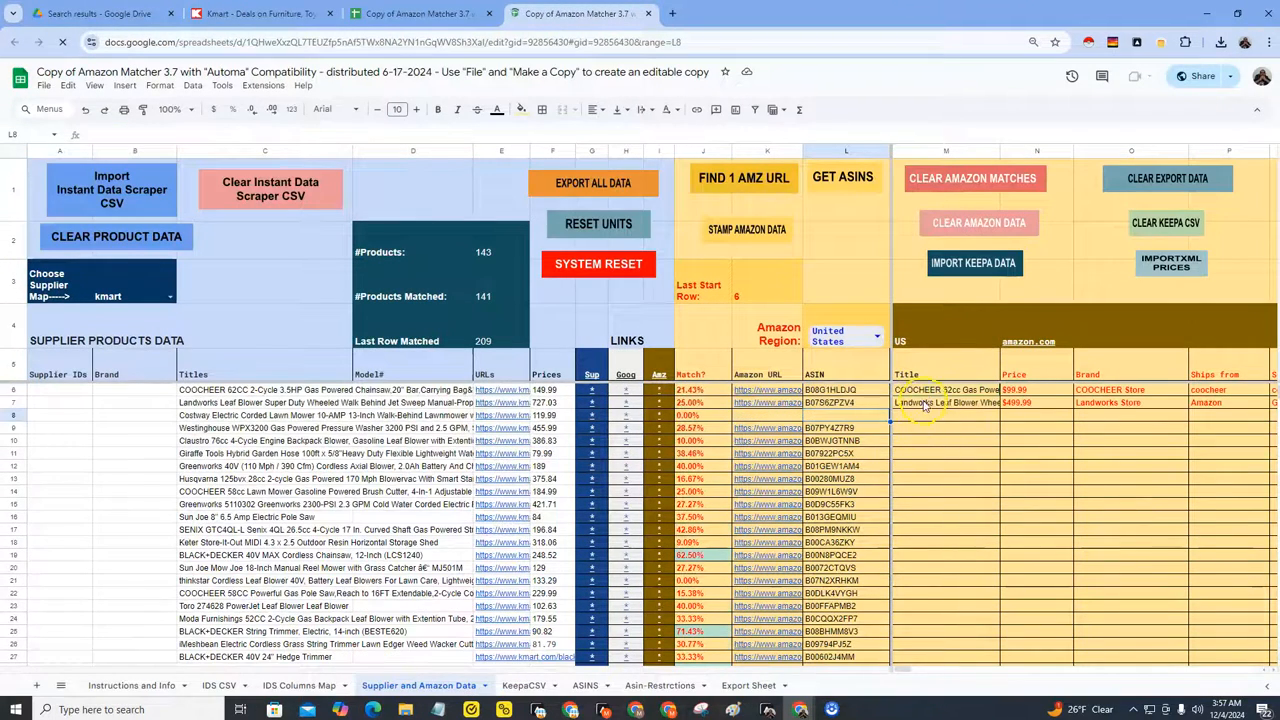
{"action": "left_click", "coordinate": [925, 404]}
{"action": "key", "text": "Right"}
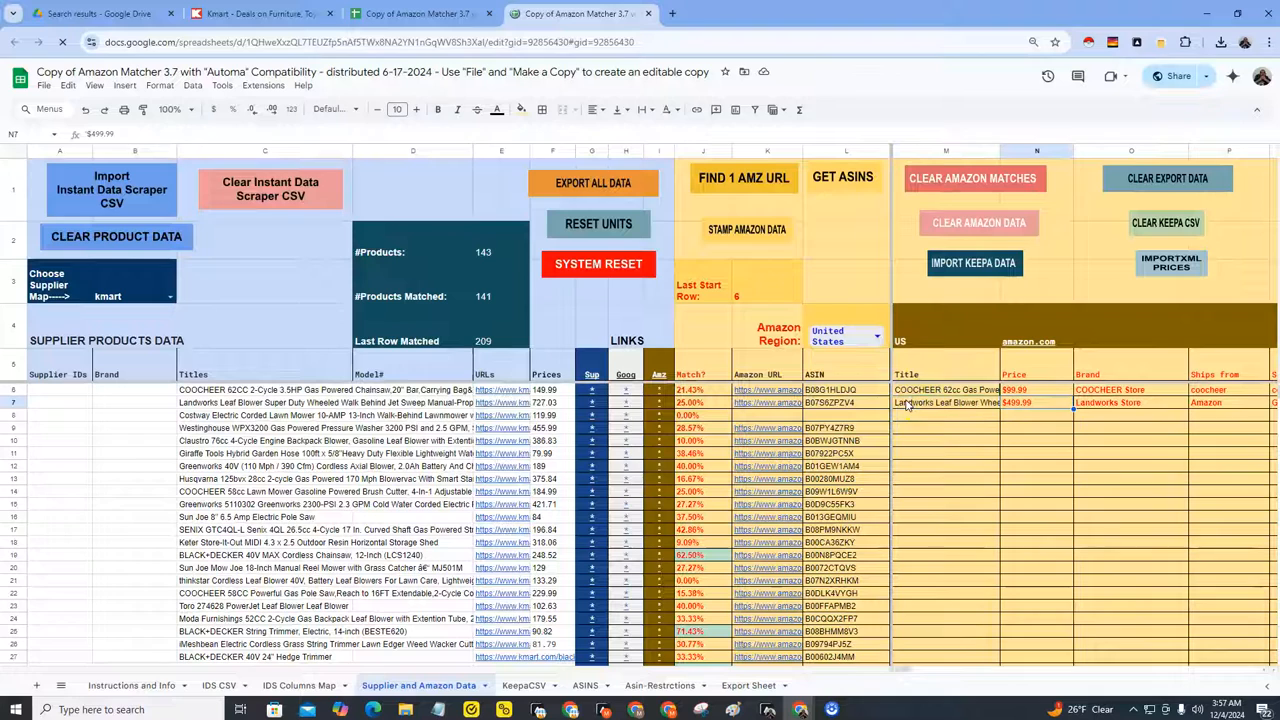
{"action": "key", "text": "Right"}
{"action": "key", "text": "Right"}
{"action": "key", "text": "Right"}
{"action": "key", "text": "Right"}
{"action": "key", "text": "Right"}
{"action": "key", "text": "Right"}
{"action": "key", "text": "Right"}
{"action": "key", "text": "Right"}
{"action": "key", "text": "Right"}
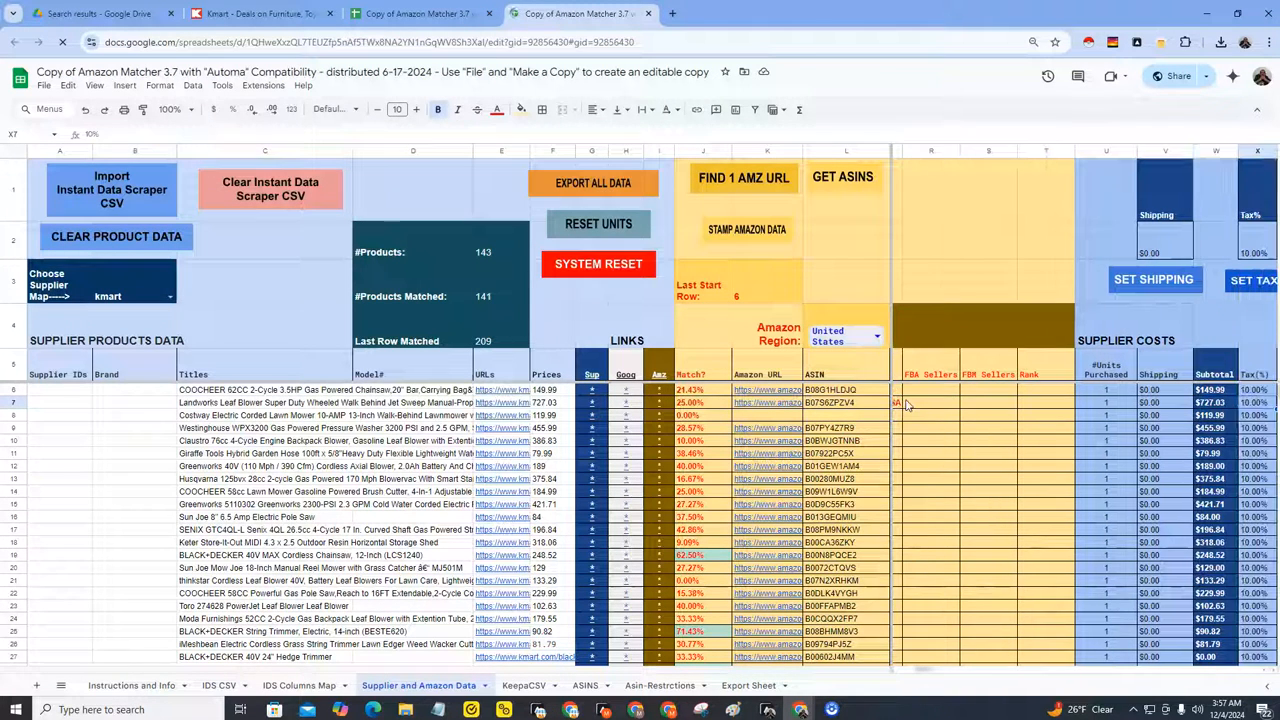
{"action": "key", "text": "Left"}
{"action": "key", "text": "Left"}
{"action": "key", "text": "Left"}
{"action": "key", "text": "Left"}
{"action": "key", "text": "Left"}
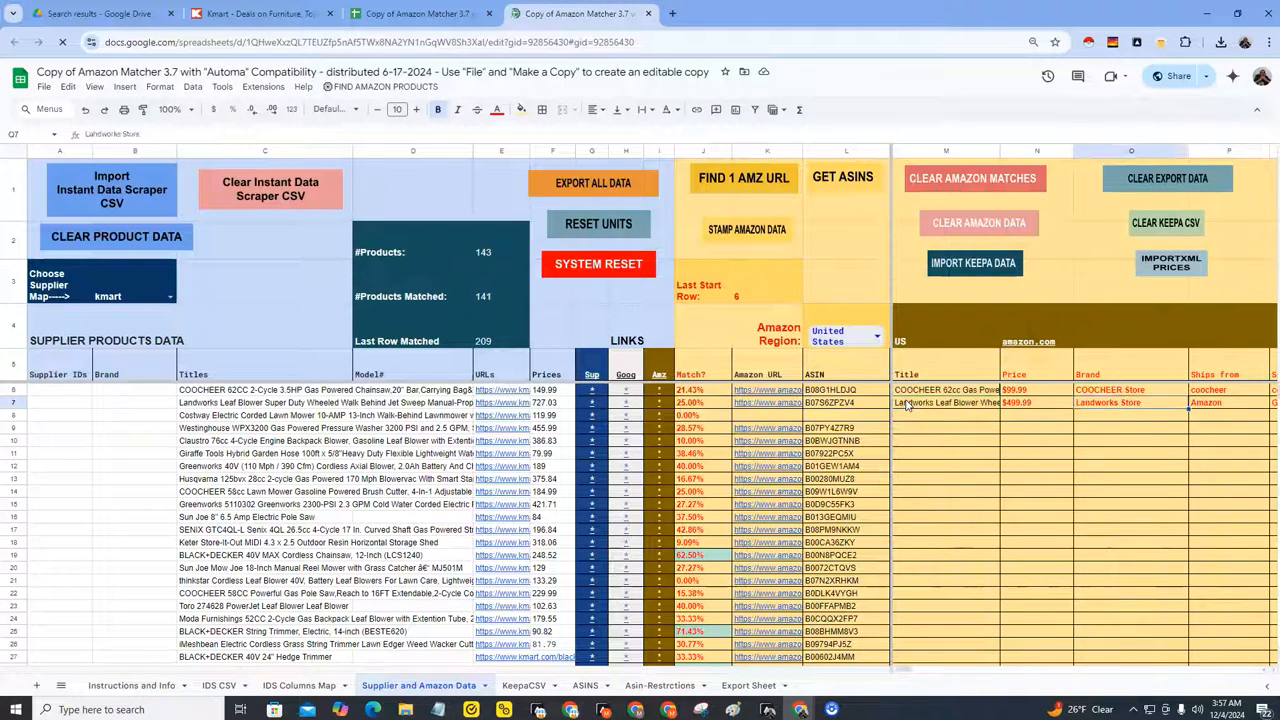
{"action": "key", "text": "Left"}
{"action": "key", "text": "Left"}
{"action": "key", "text": "Left"}
{"action": "key", "text": "Left"}
{"action": "key", "text": "Left"}
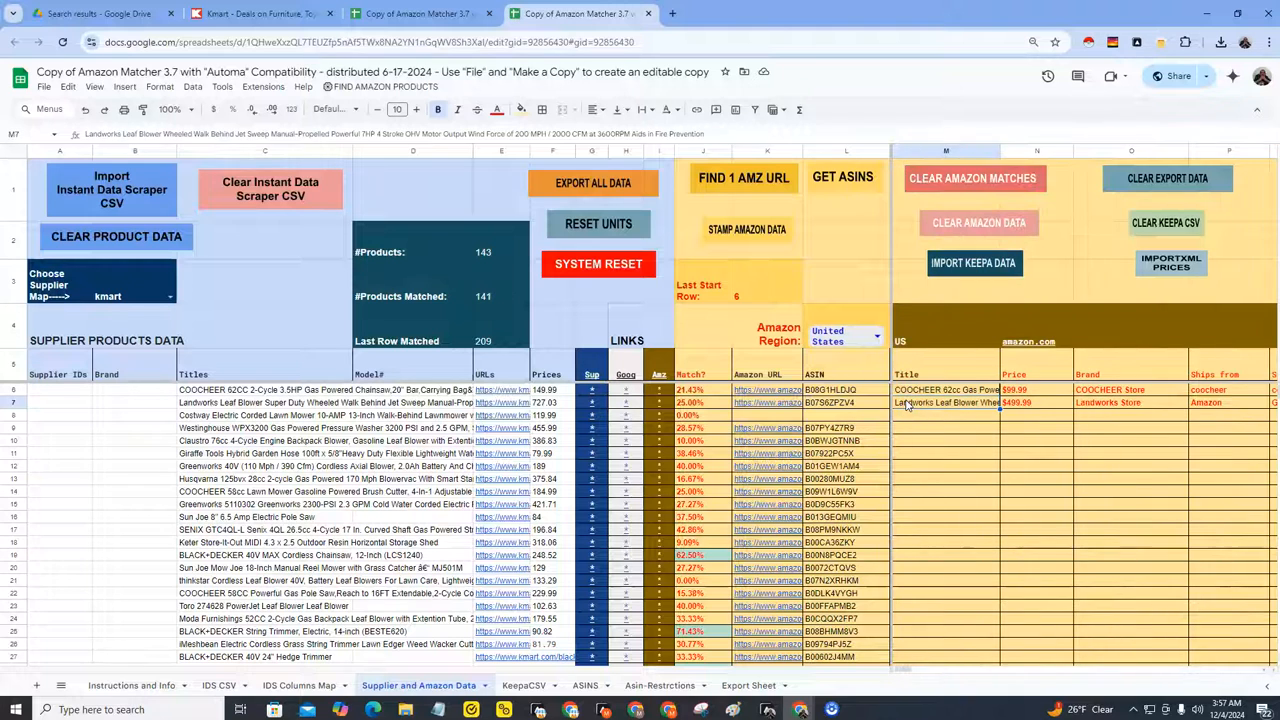
{"action": "key", "text": "Right"}
{"action": "key", "text": "Right"}
{"action": "key", "text": "Right"}
{"action": "key", "text": "Right"}
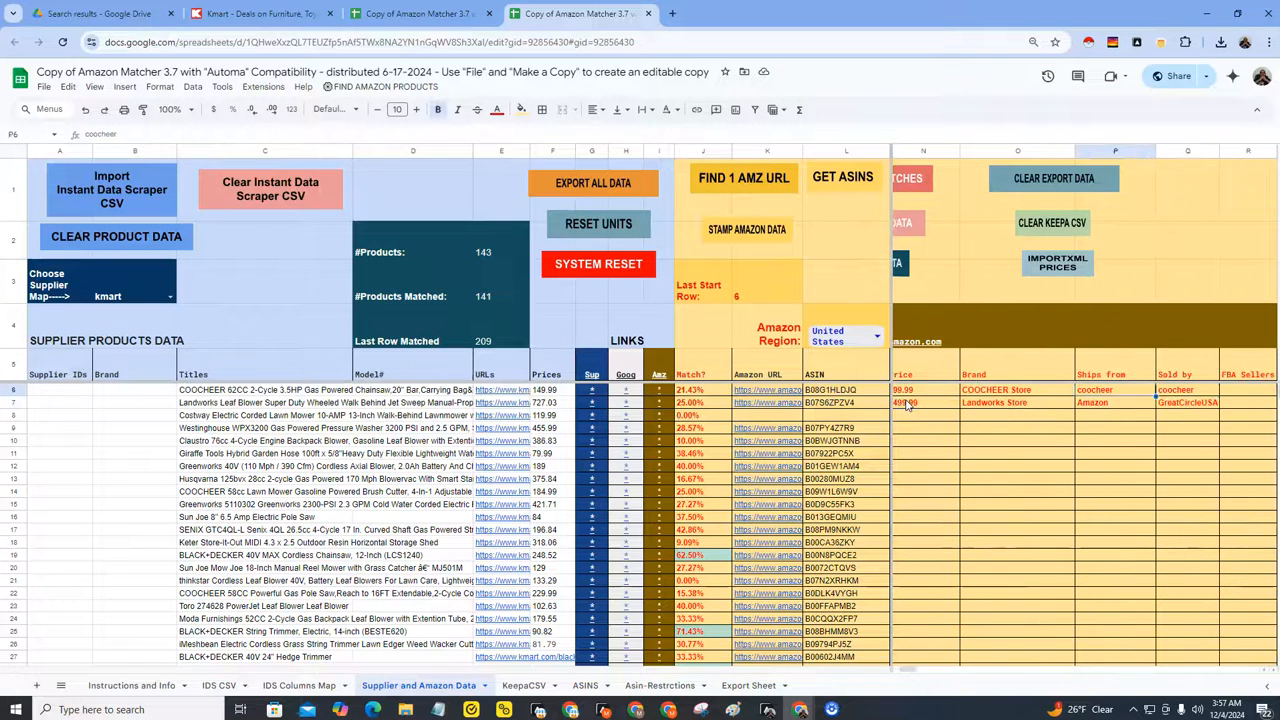
{"action": "key", "text": "Right"}
{"action": "key", "text": "Right"}
{"action": "key", "text": "Right"}
{"action": "key", "text": "Right"}
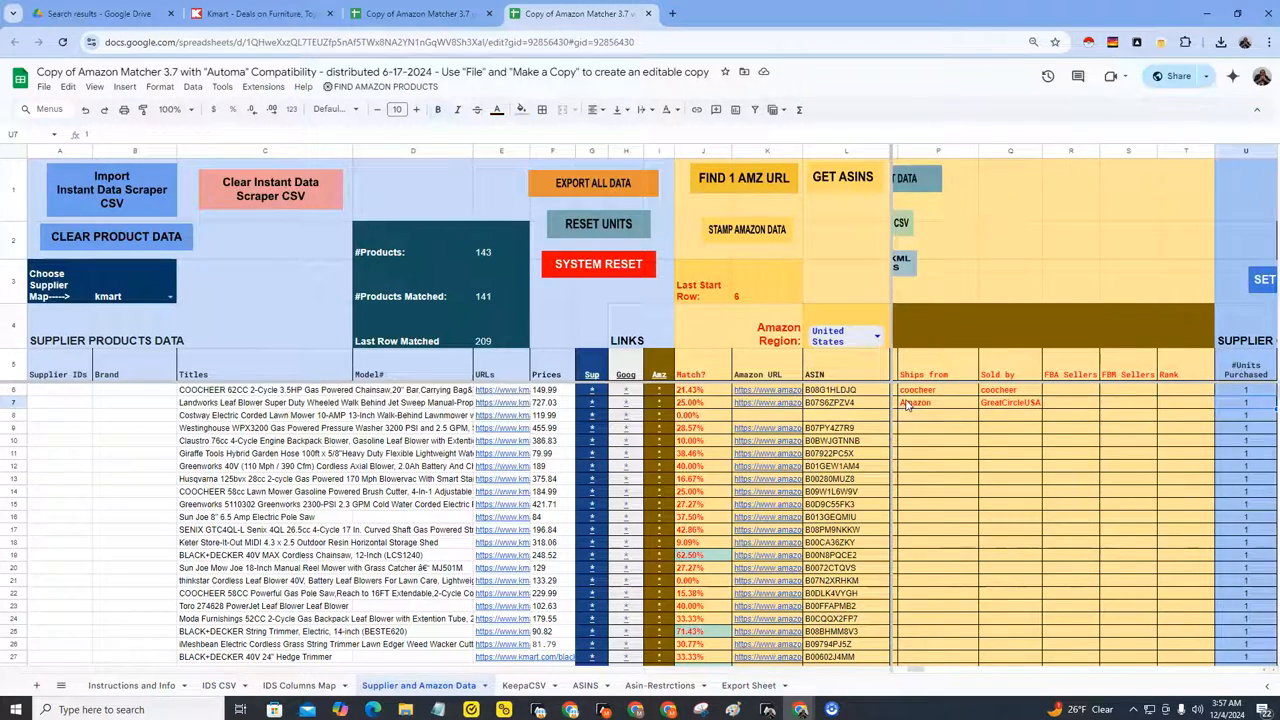
{"action": "key", "text": "Left"}
{"action": "key", "text": "Left"}
{"action": "key", "text": "Left"}
{"action": "key", "text": "Left"}
{"action": "key", "text": "Left"}
{"action": "key", "text": "Left"}
{"action": "key", "text": "Left"}
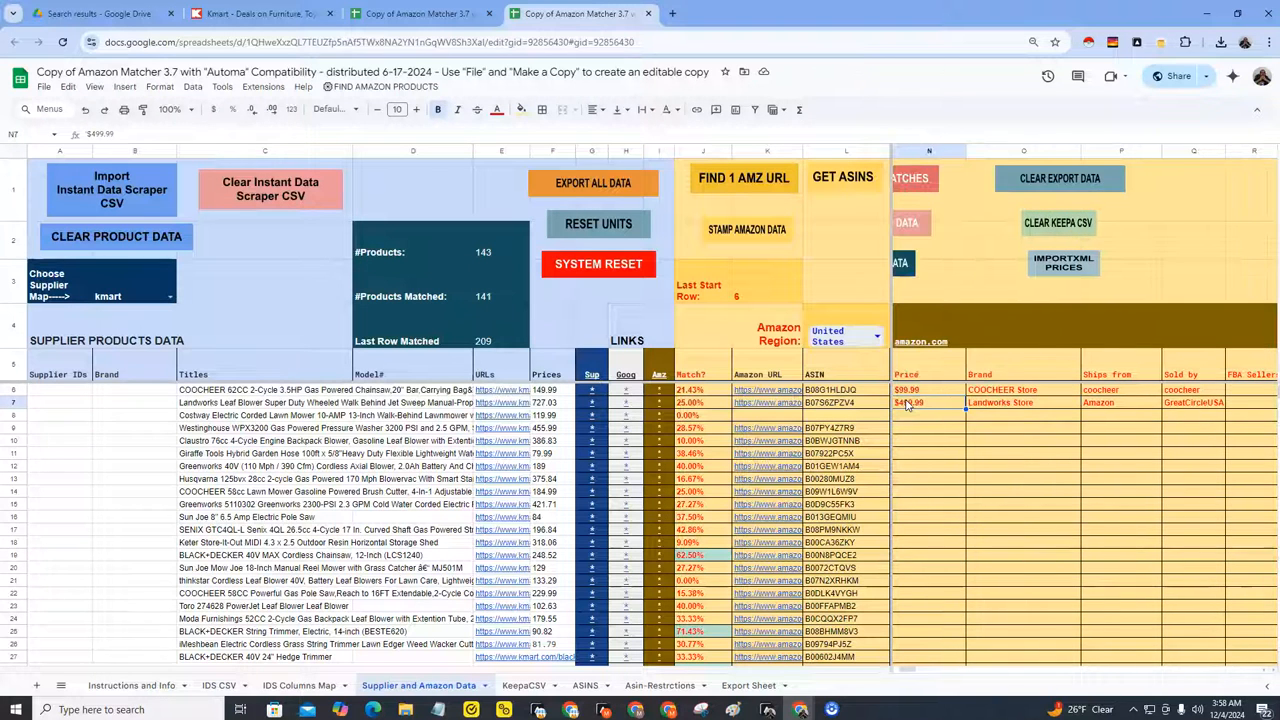
{"action": "key", "text": "Left"}
{"action": "key", "text": "Right"}
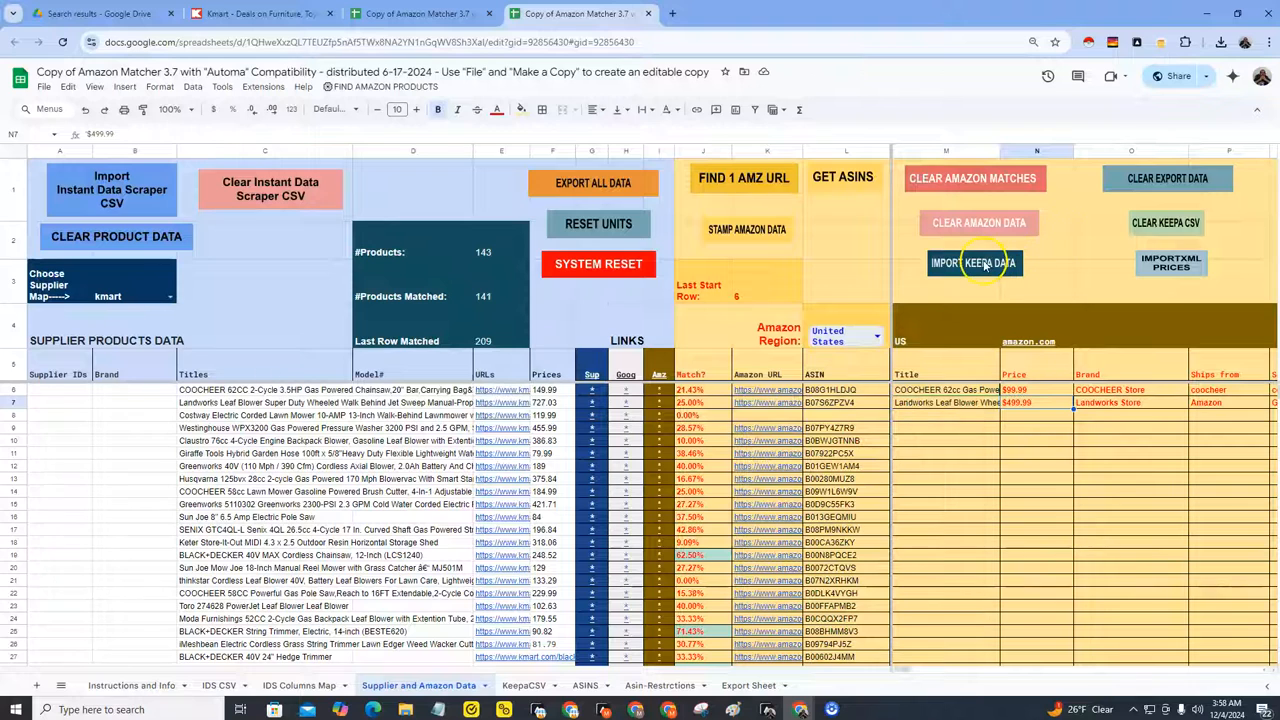
{"action": "left_click_drag", "start_coordinate": [926, 390], "coordinate": [926, 402]}
{"action": "left_click_drag", "start_coordinate": [1036, 392], "coordinate": [1040, 408]}
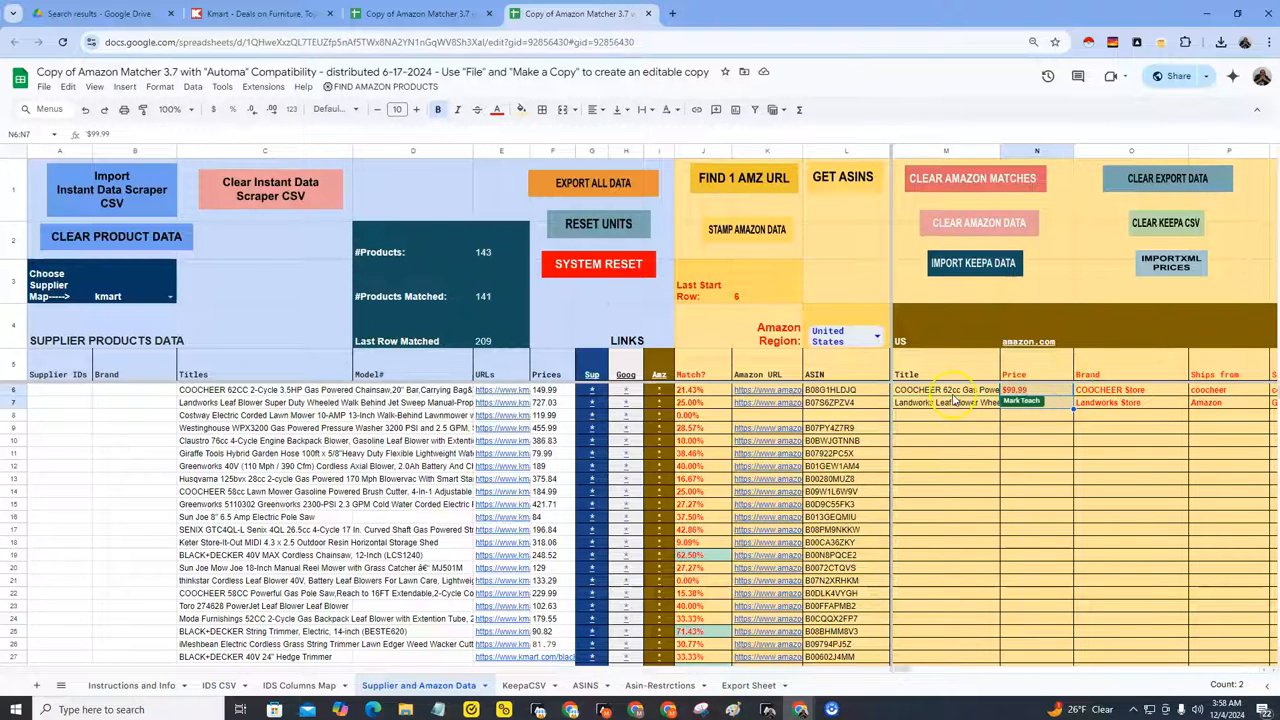
{"action": "left_click_drag", "start_coordinate": [953, 396], "coordinate": [955, 403]}
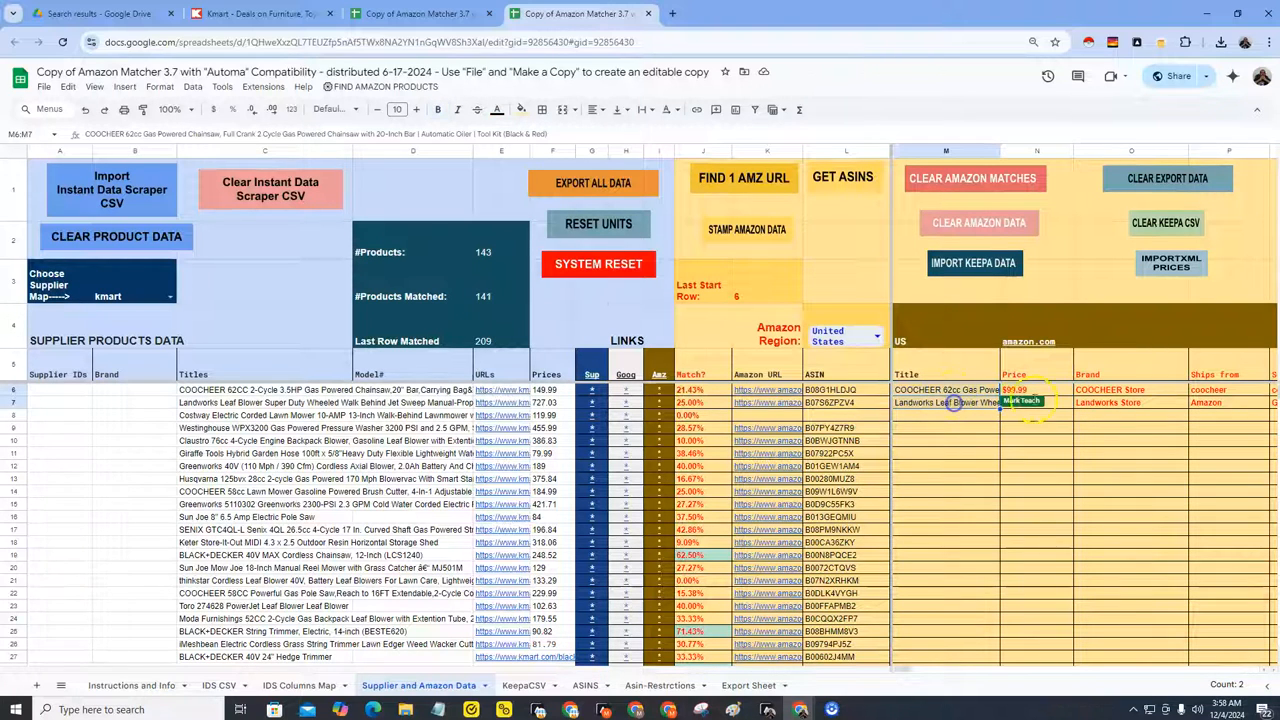
{"action": "left_click", "coordinate": [1057, 396]}
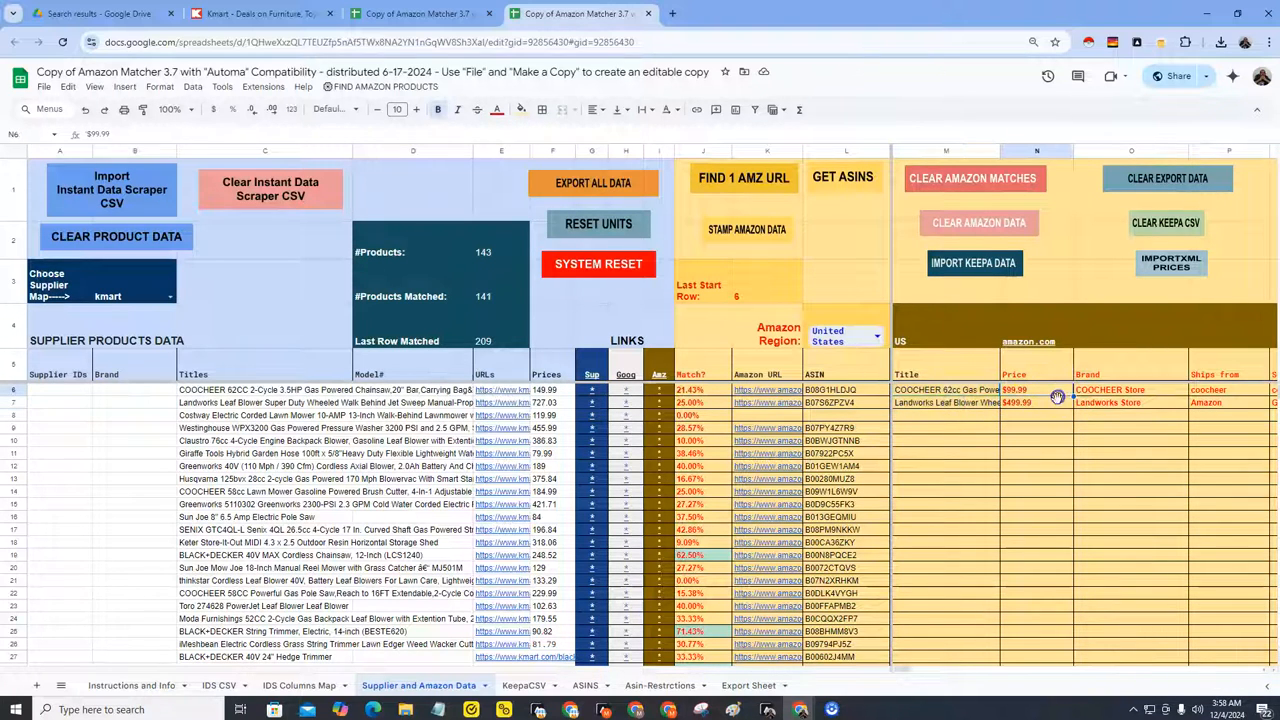
{"action": "left_click", "coordinate": [945, 374]}
{"action": "left_click", "coordinate": [1026, 378]}
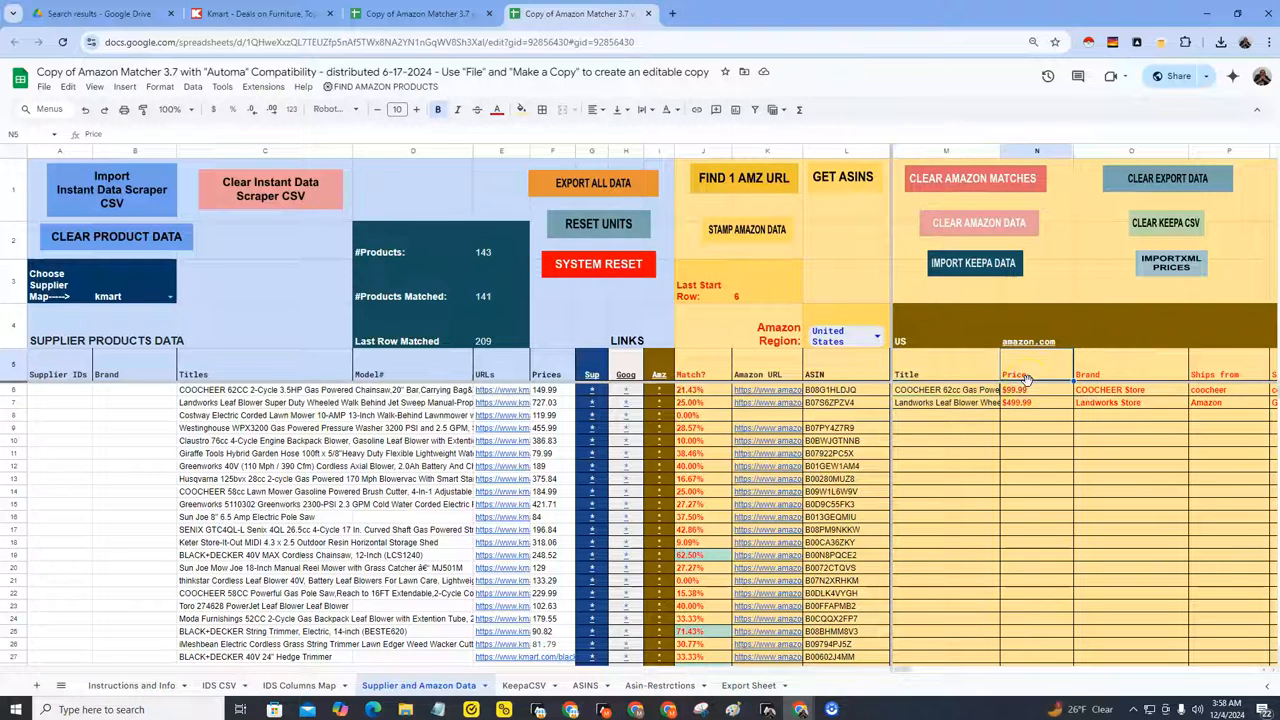
Step: Check which row of the Amazon output columns is the next empty one after the scraped rows
{"action": "left_click", "coordinate": [768, 709]}
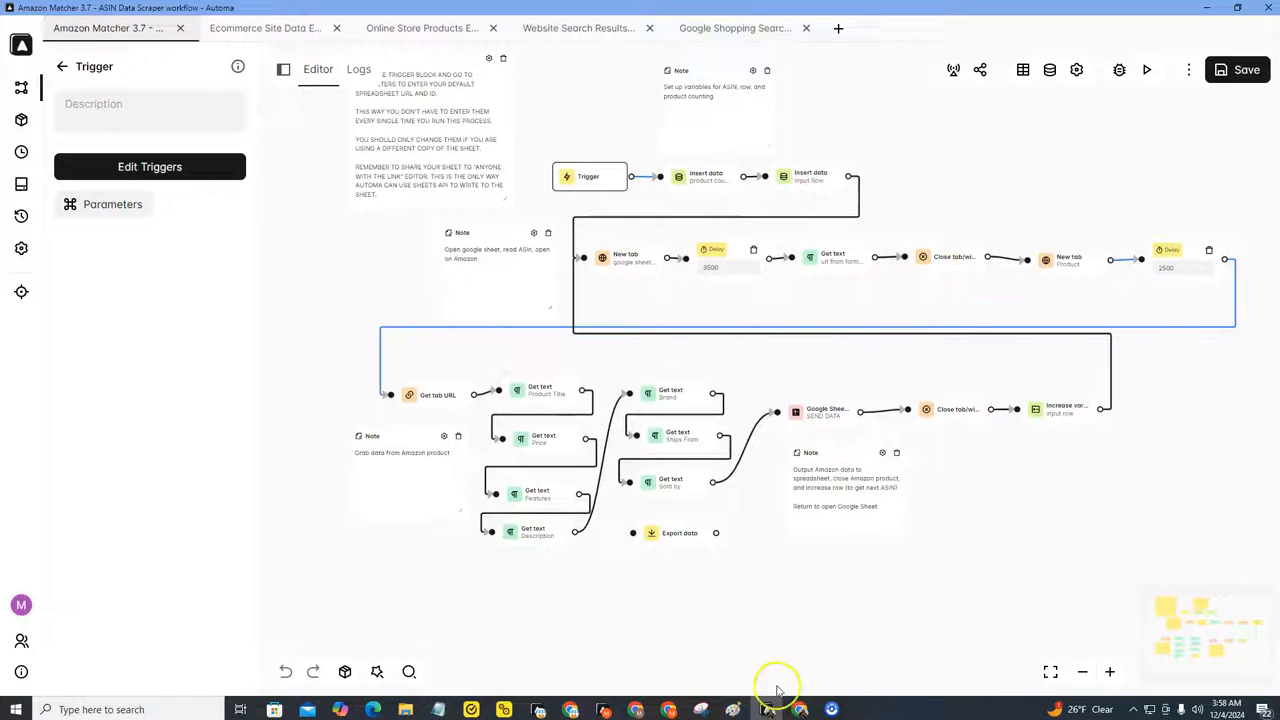
{"action": "mouse_move", "coordinate": [800, 709]}
{"action": "left_click", "coordinate": [825, 685]}
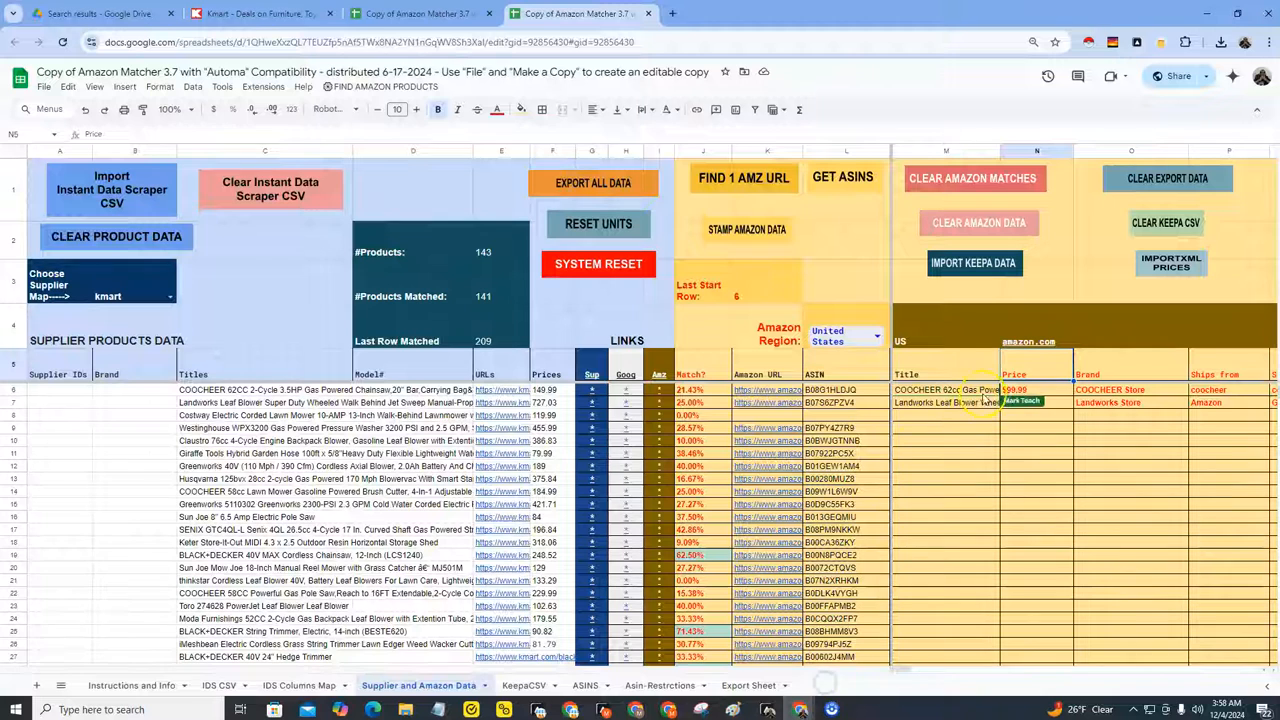
{"action": "key", "text": "Right"}
{"action": "key", "text": "Left"}
{"action": "key", "text": "Down"}
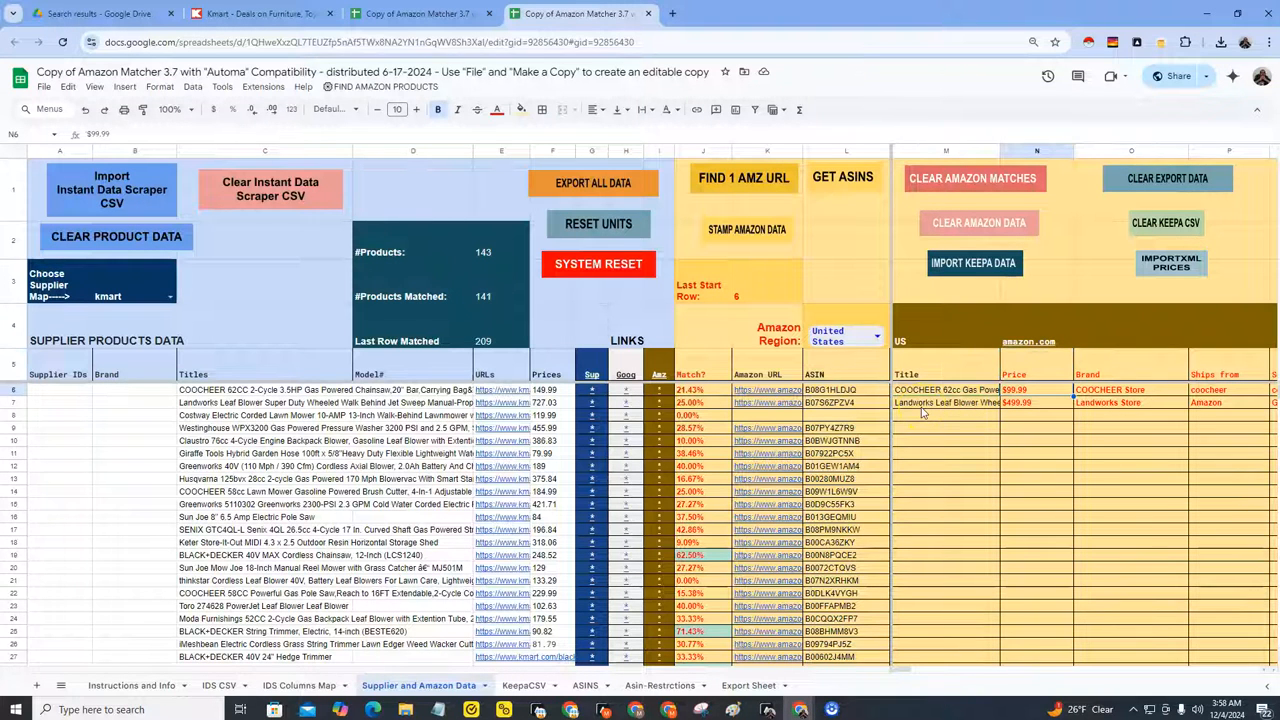
{"action": "key", "text": "Right"}
{"action": "key", "text": "Right"}
{"action": "key", "text": "Right"}
{"action": "key", "text": "Right"}
{"action": "key", "text": "Left"}
{"action": "key", "text": "Left"}
{"action": "key", "text": "Left"}
{"action": "key", "text": "Left"}
{"action": "key", "text": "Left"}
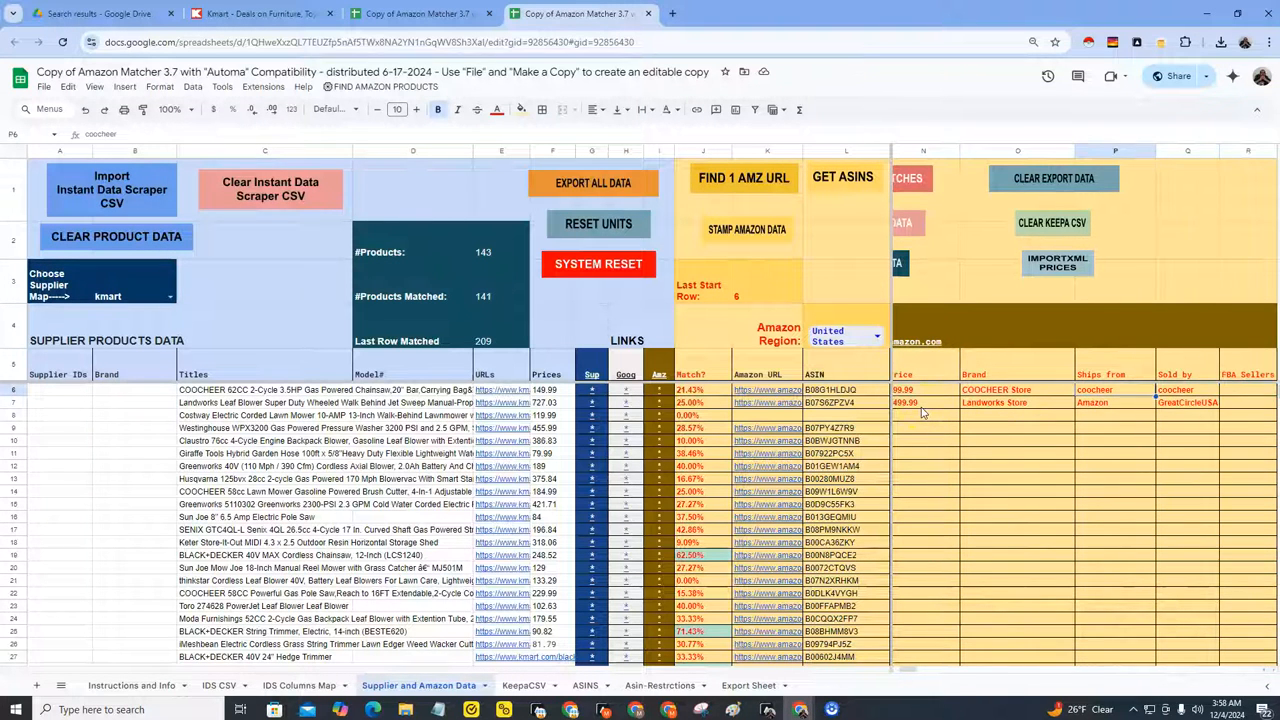
{"action": "key", "text": "Down"}
{"action": "key", "text": "Left"}
{"action": "key", "text": "Left"}
{"action": "key", "text": "Left"}
{"action": "key", "text": "Left"}
{"action": "key", "text": "Left"}
{"action": "left_click", "coordinate": [922, 412]}
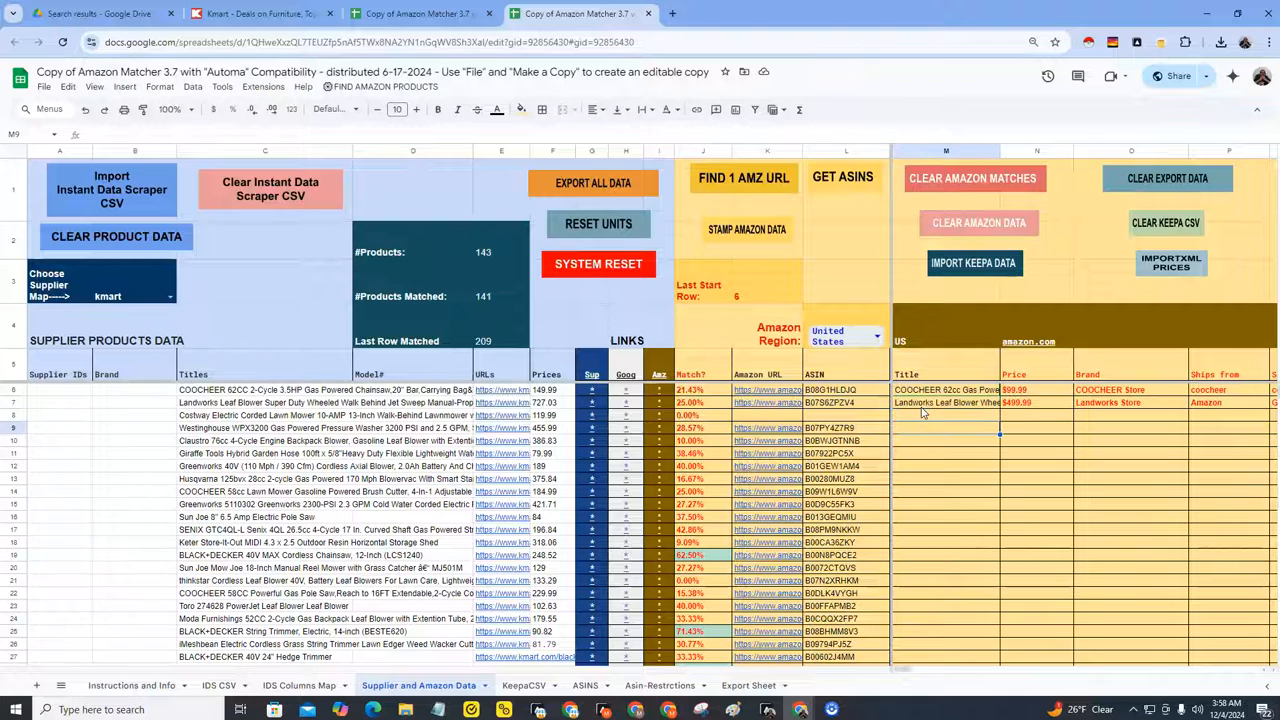
{"action": "key", "text": "Down"}
Step: Run the workflow again with Start_Row set to 9, choosing to wait when the Amazon page turns unresponsive
{"action": "left_click", "coordinate": [768, 709]}
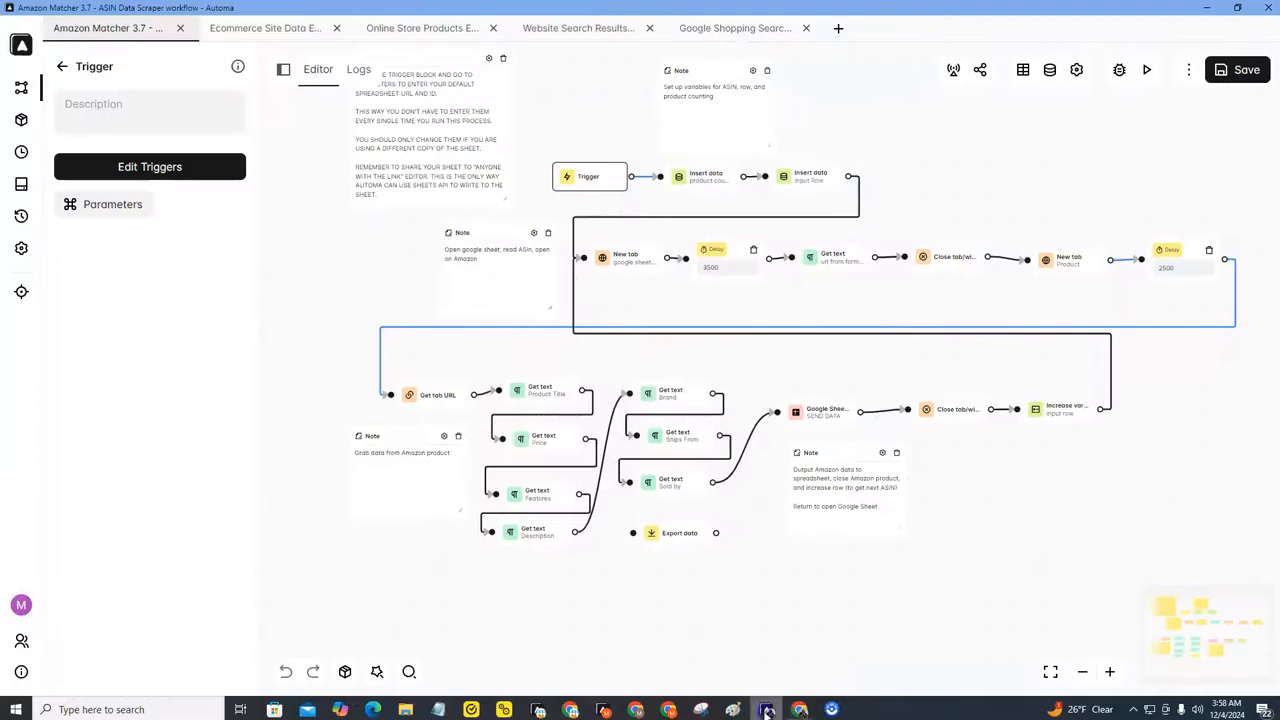
{"action": "left_click", "coordinate": [1146, 71]}
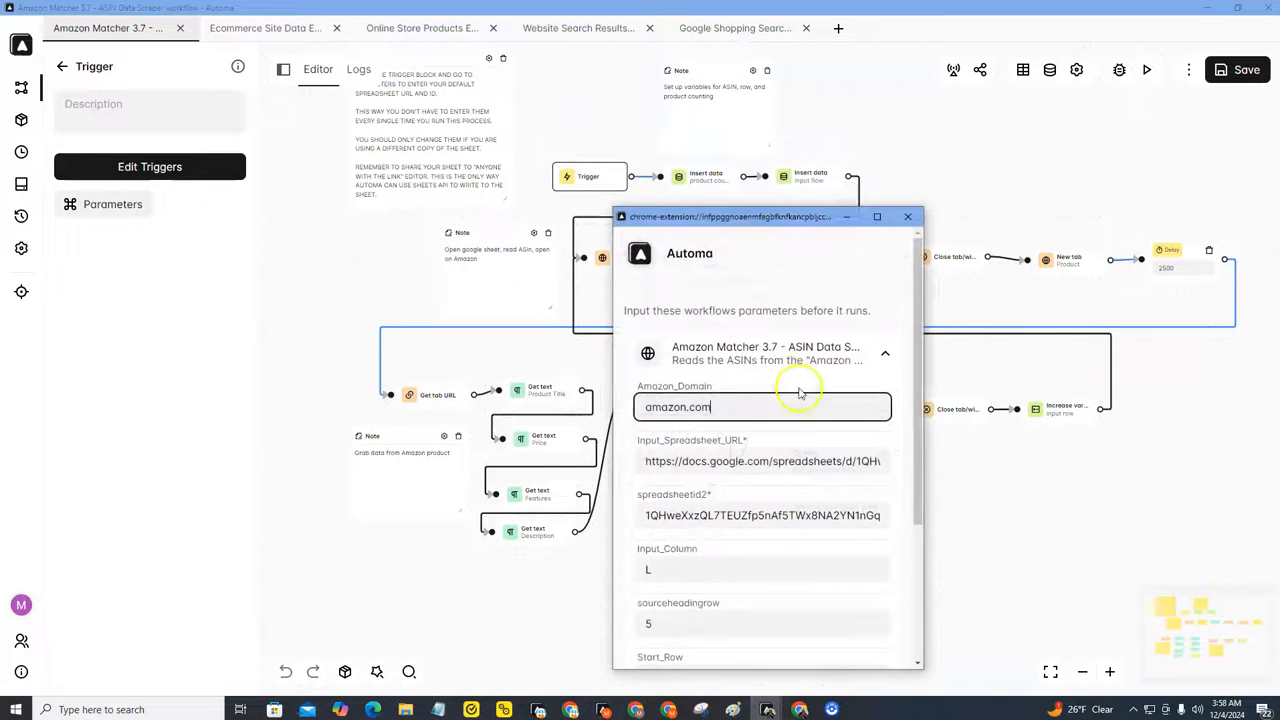
{"action": "scroll", "coordinate": [834, 400], "scroll_direction": "down", "scroll_amount": 2}
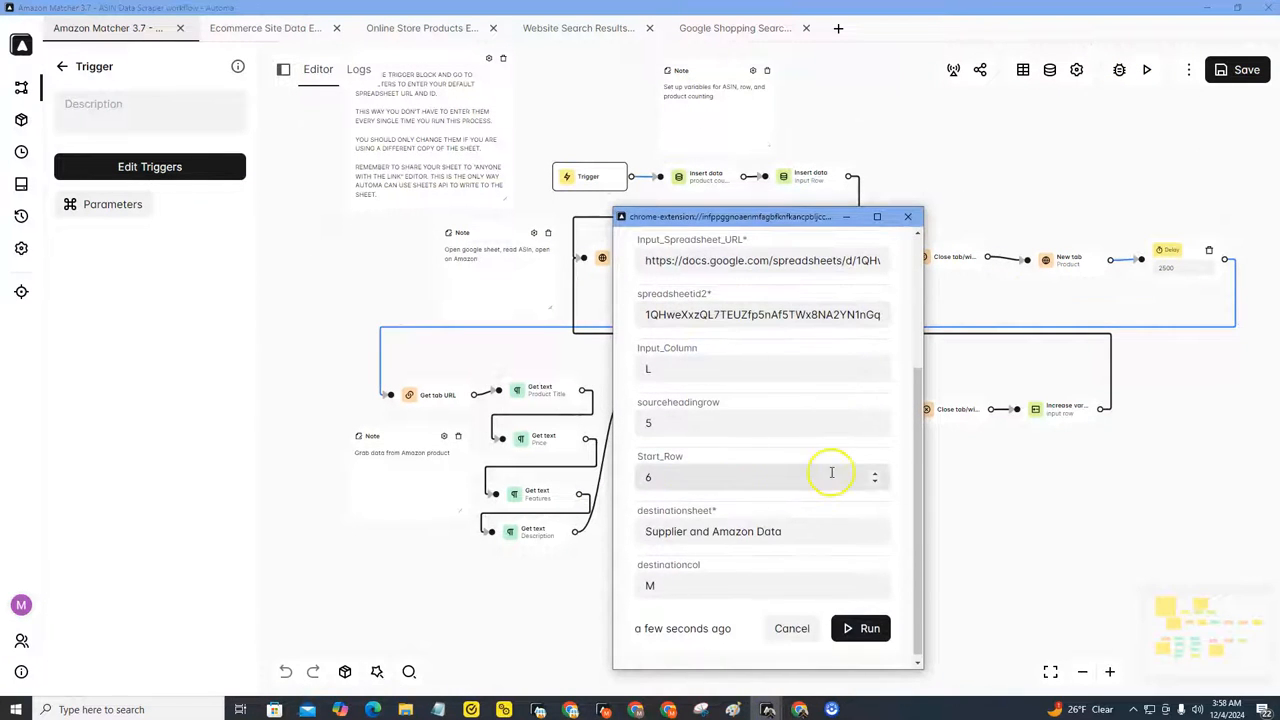
{"action": "left_click", "coordinate": [875, 473]}
{"action": "double_click", "coordinate": [875, 473]}
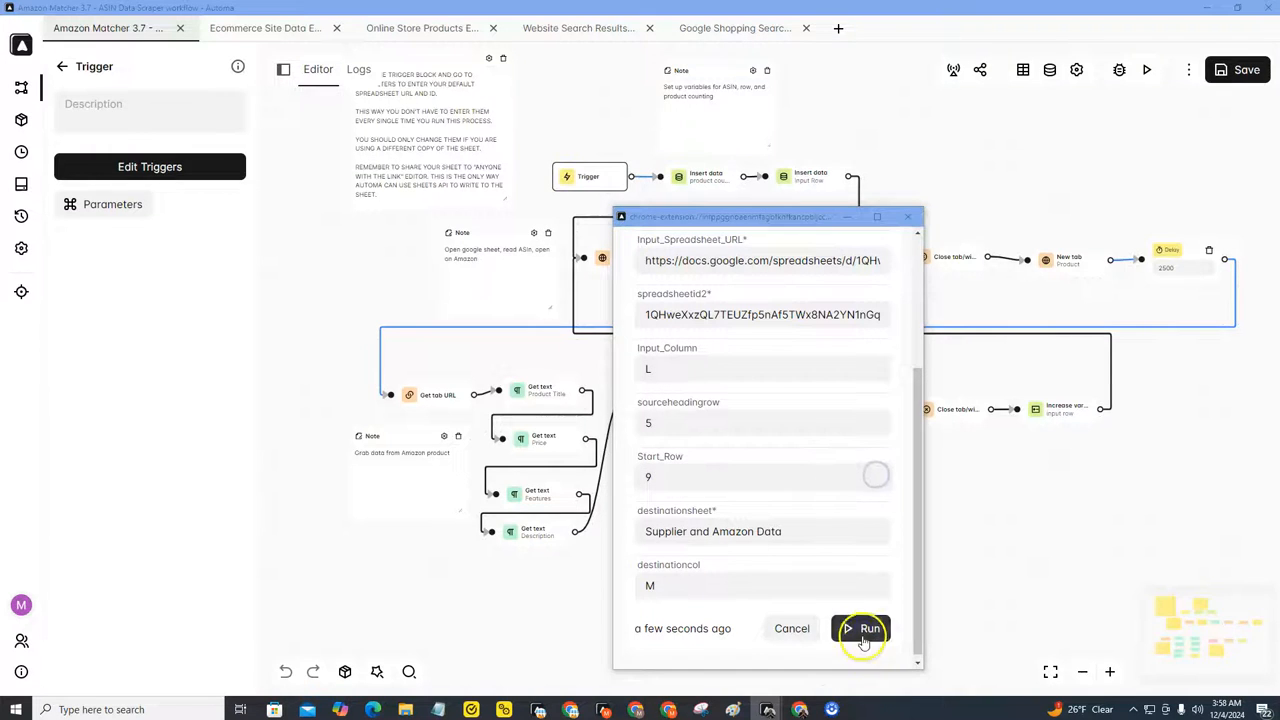
{"action": "left_click", "coordinate": [860, 628]}
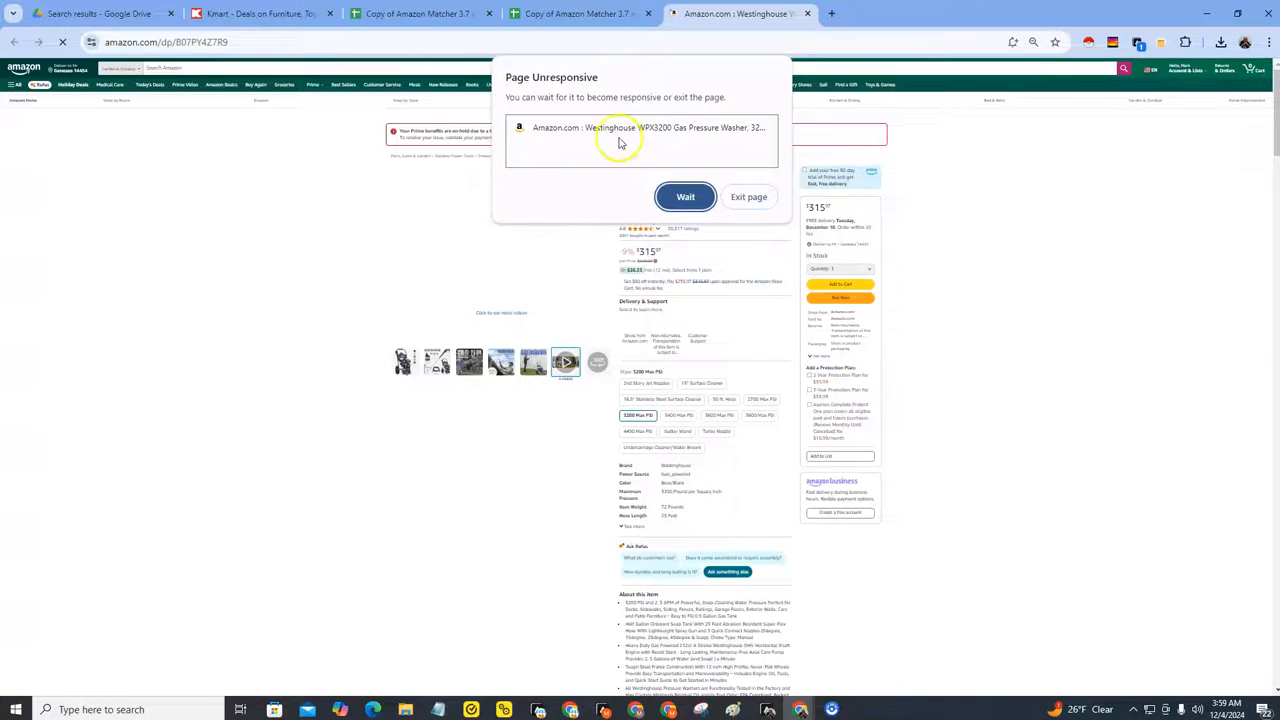
{"action": "left_click", "coordinate": [686, 197]}
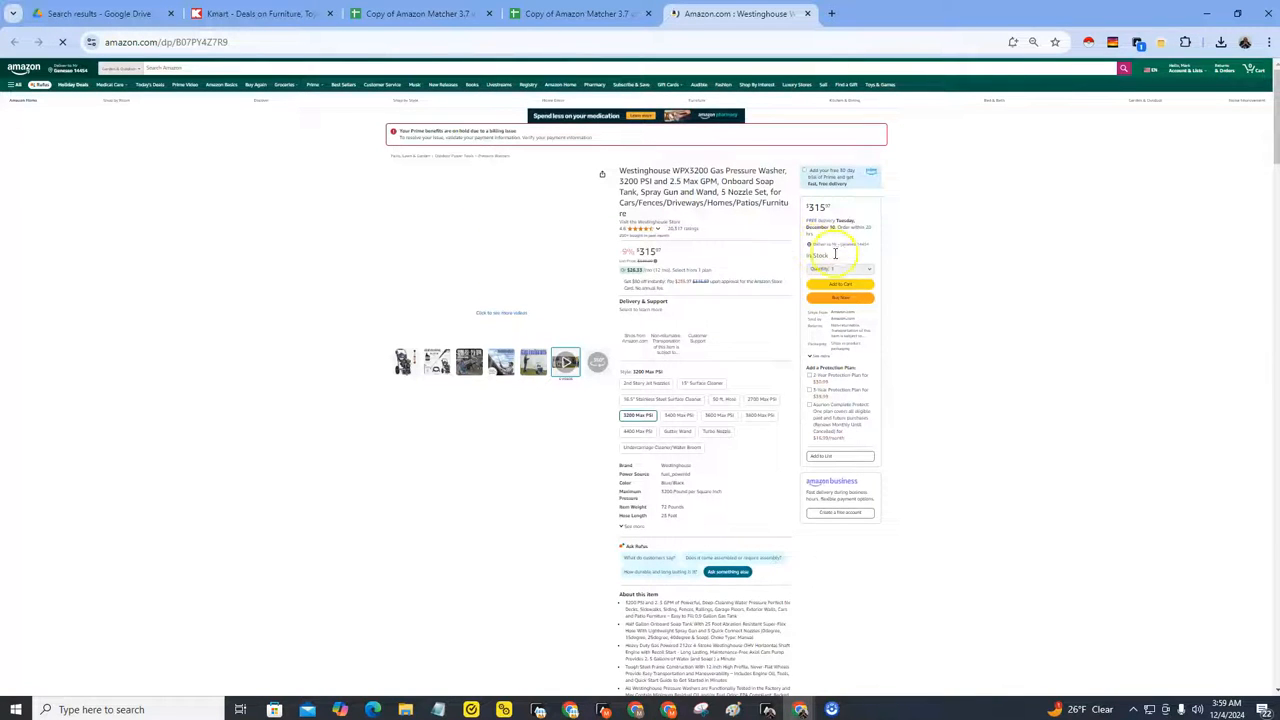